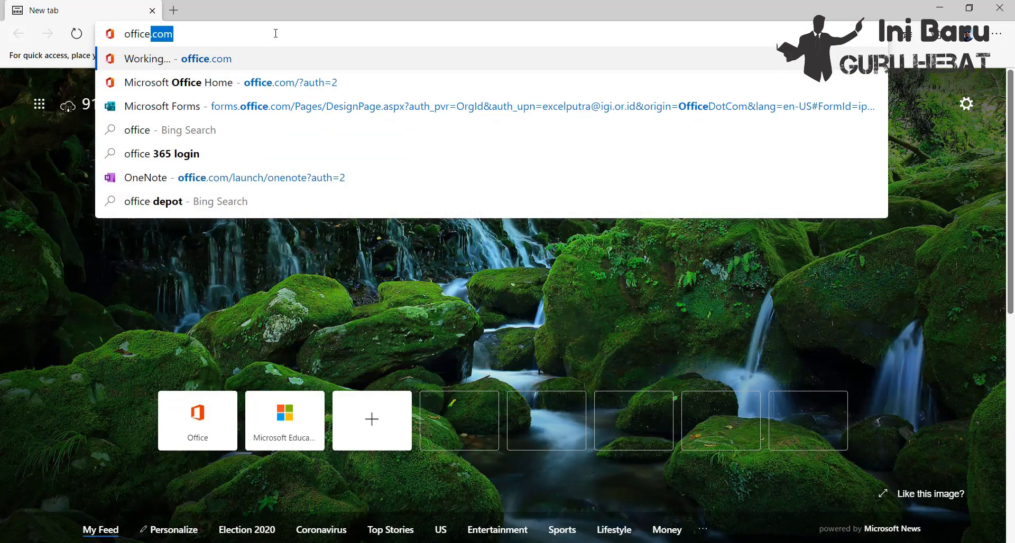
Step: Go to office.com and open OneDrive from the Office 365 home page
key(Return)
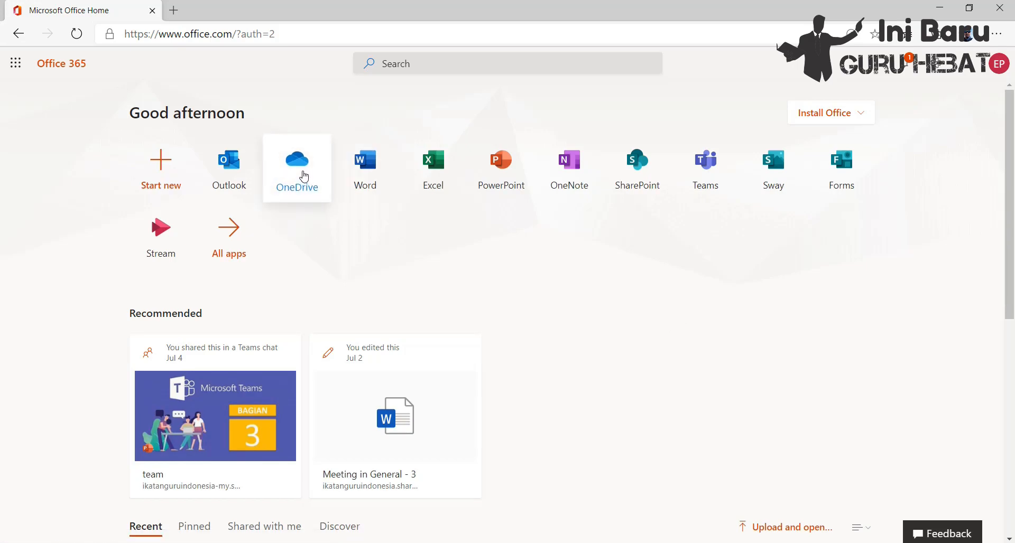
click(305, 174)
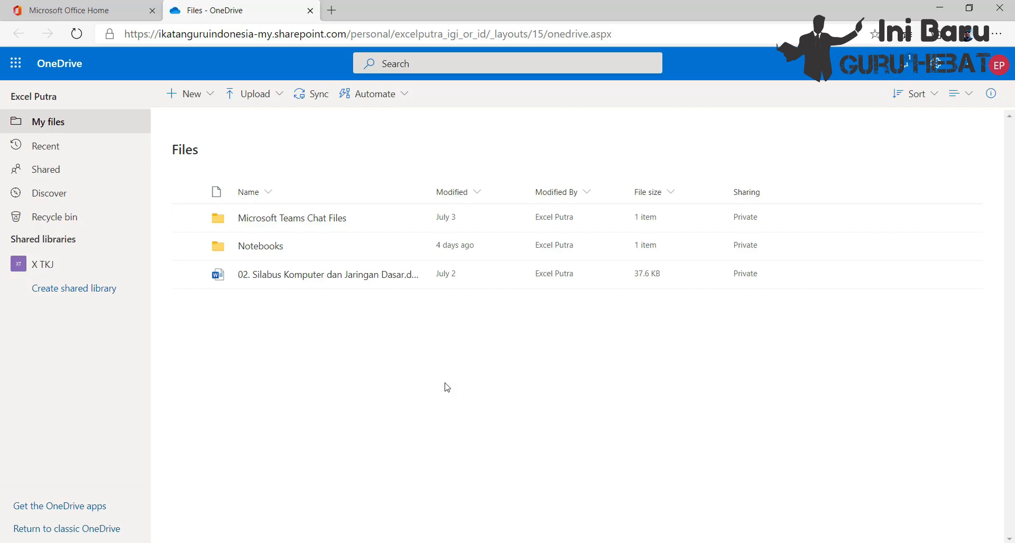
Step: Look through the recent files, the shared files and the Discover view in OneDrive
click(69, 151)
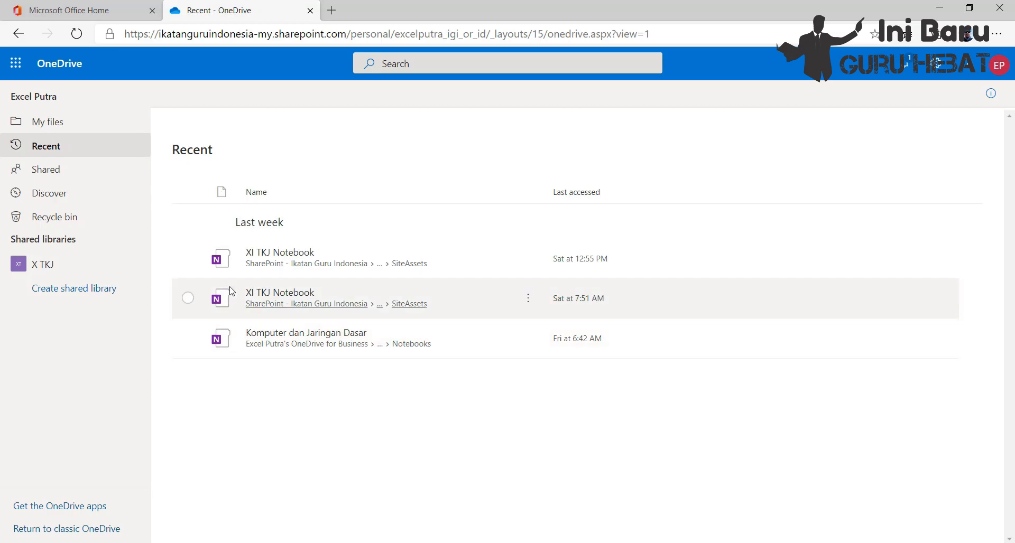
click(63, 175)
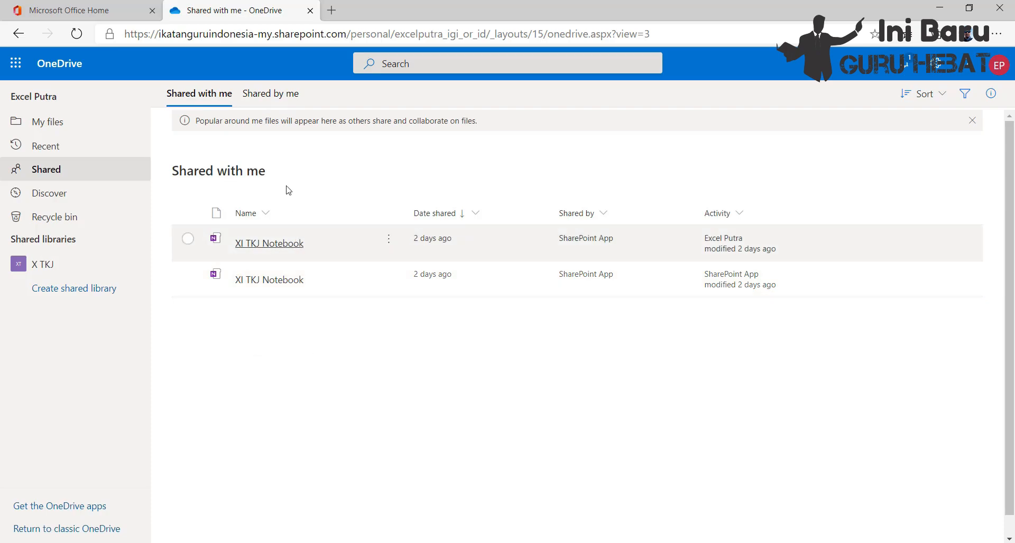
click(278, 96)
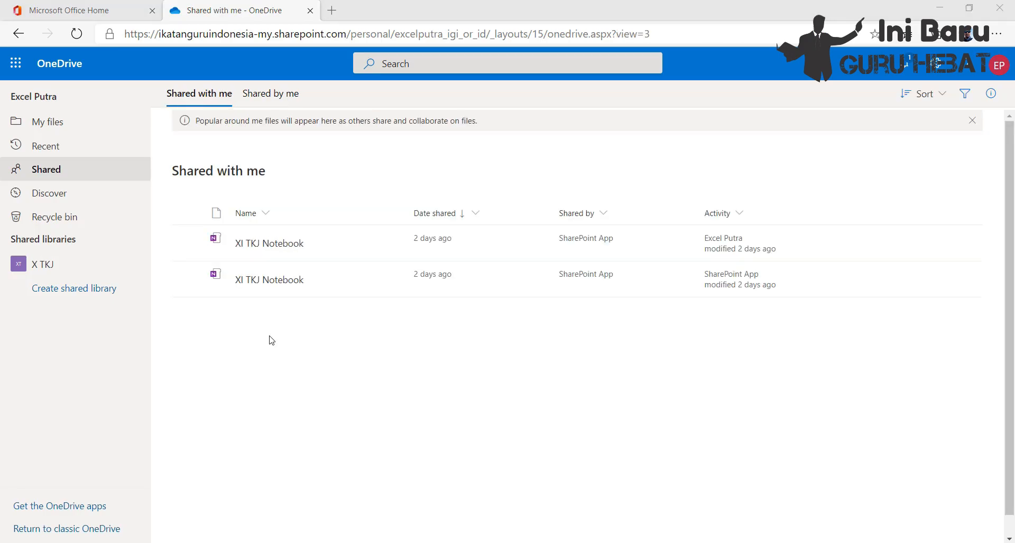
click(69, 196)
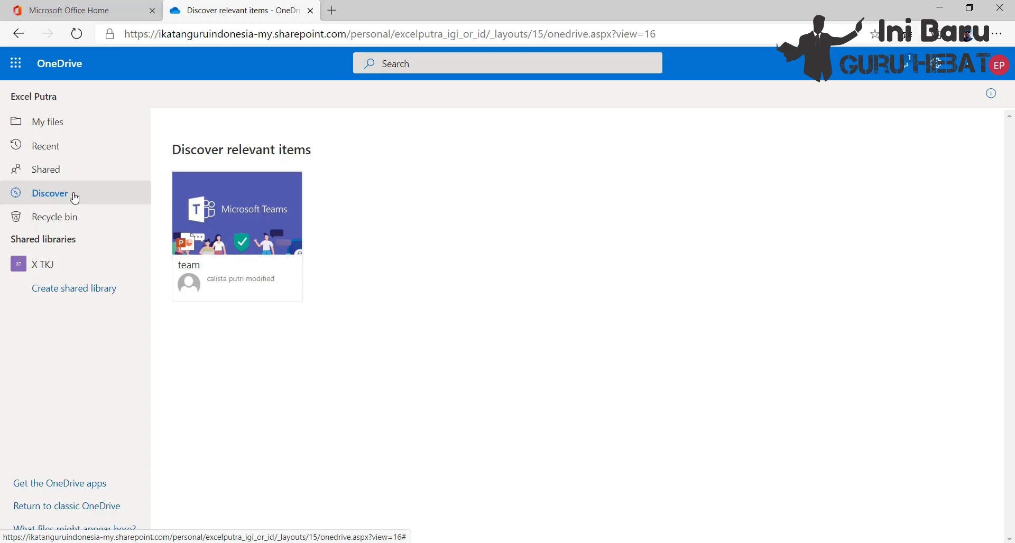
Step: Restore the Kelas_10_SMK_Jaringan_Dasar_1 PDF from the recycle bin
click(55, 216)
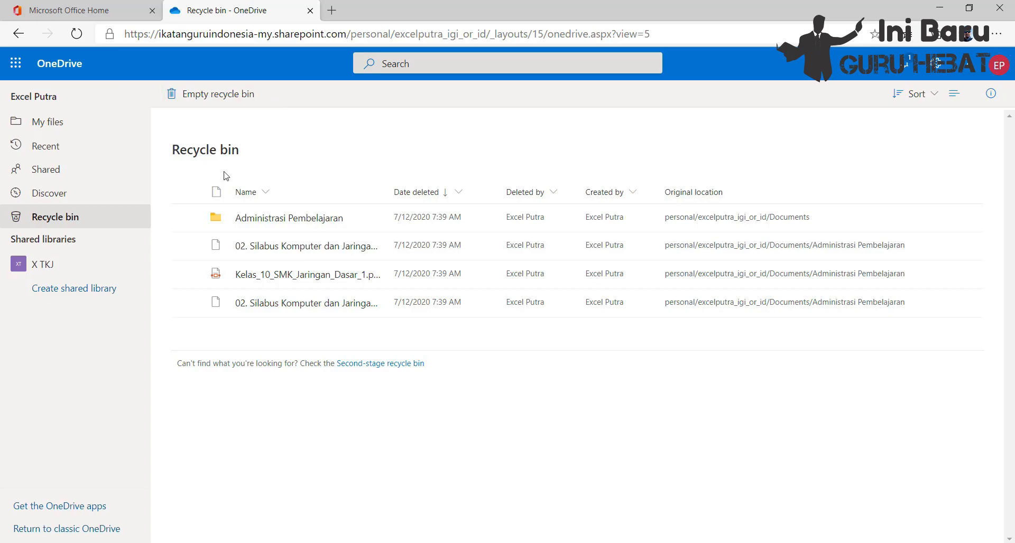
click(269, 275)
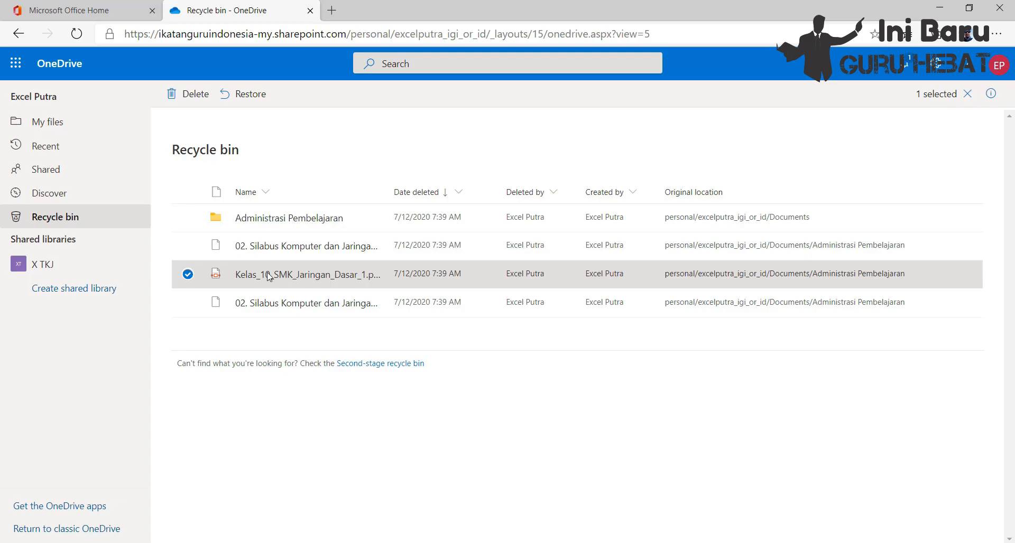
click(254, 97)
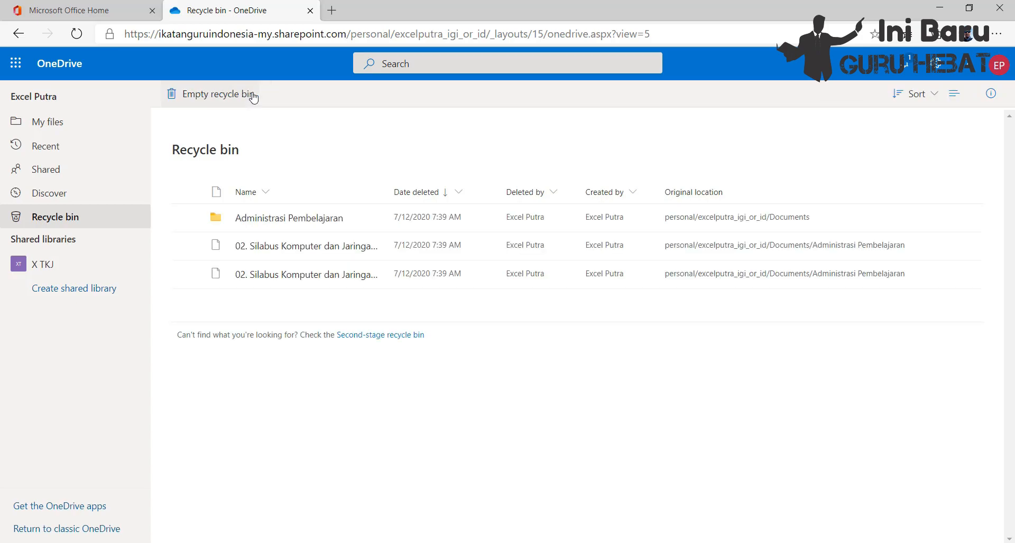
Step: Permanently delete the first listed "02. Silabus Komputer dan Jaringan" file from the recycle bin
click(187, 246)
click(194, 99)
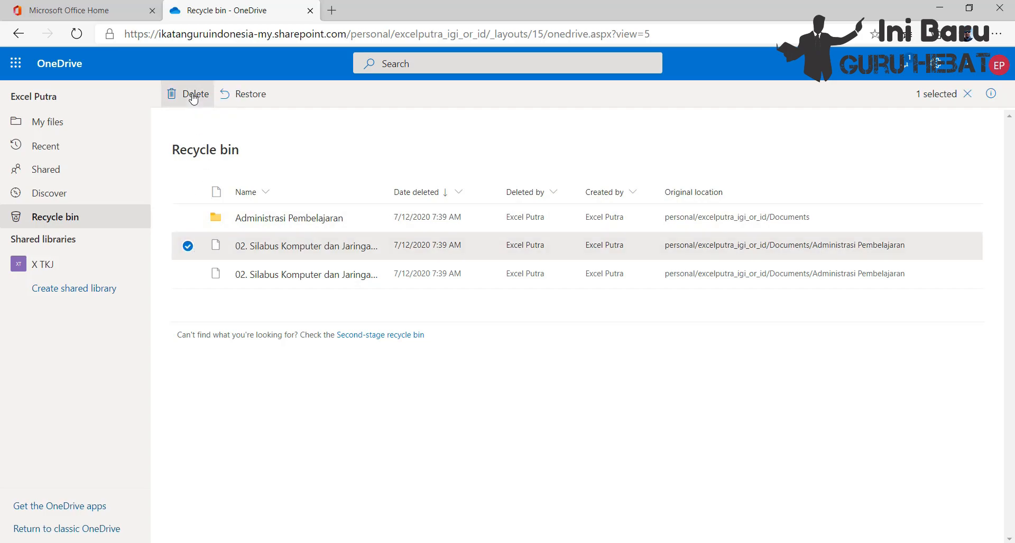
click(518, 353)
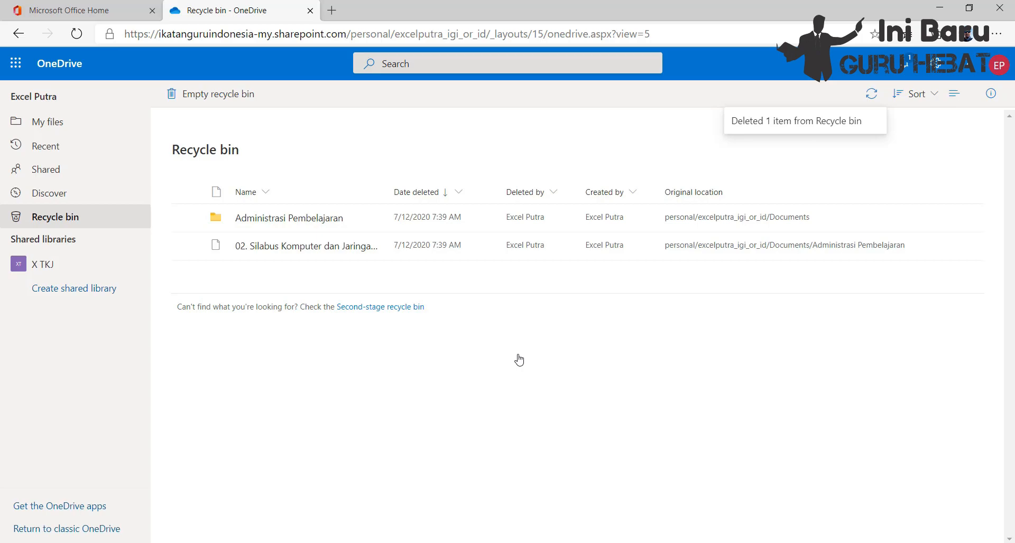
Step: Create a folder named "Dokument Penting" in My files
click(48, 121)
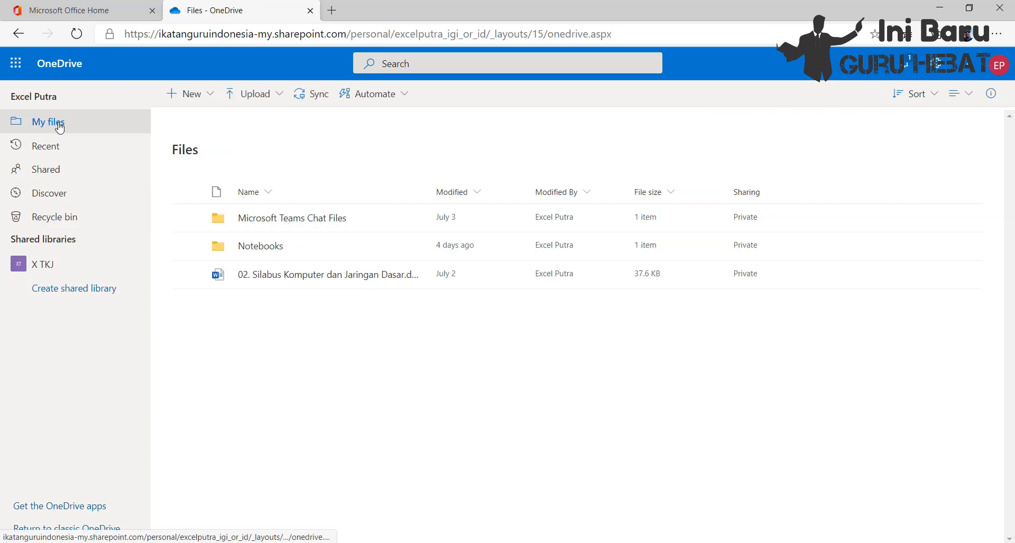
click(212, 97)
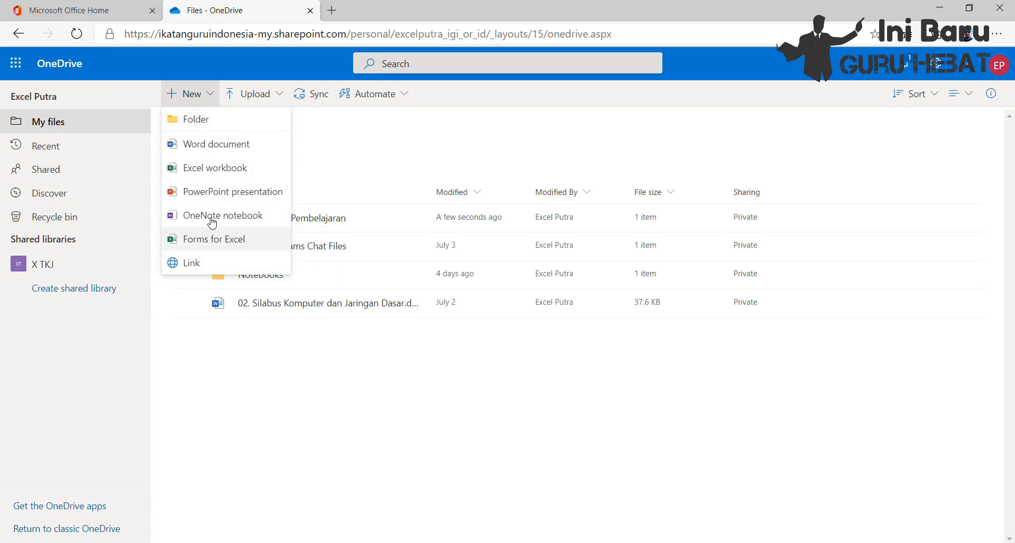
click(209, 119)
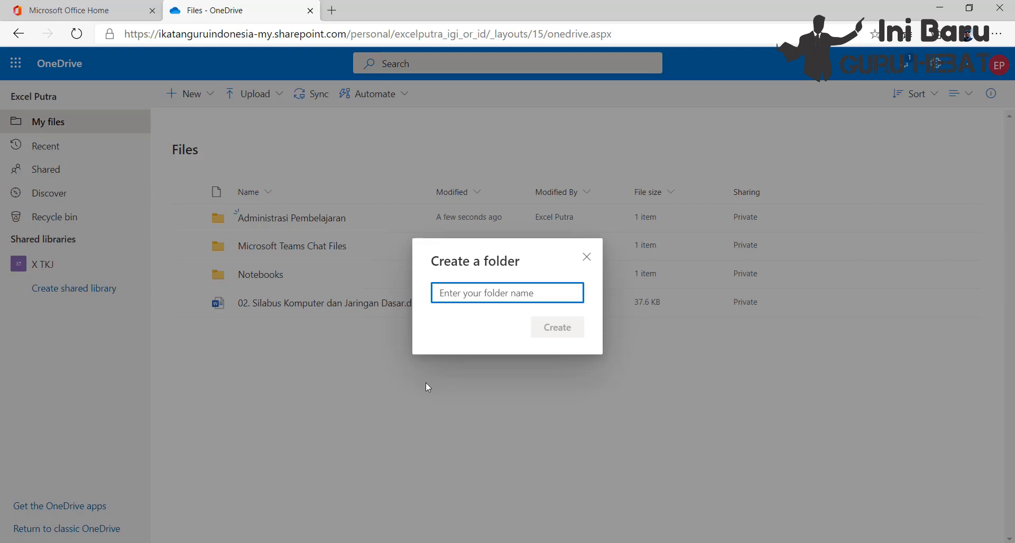
text(Dokup)
key(BackSpace)
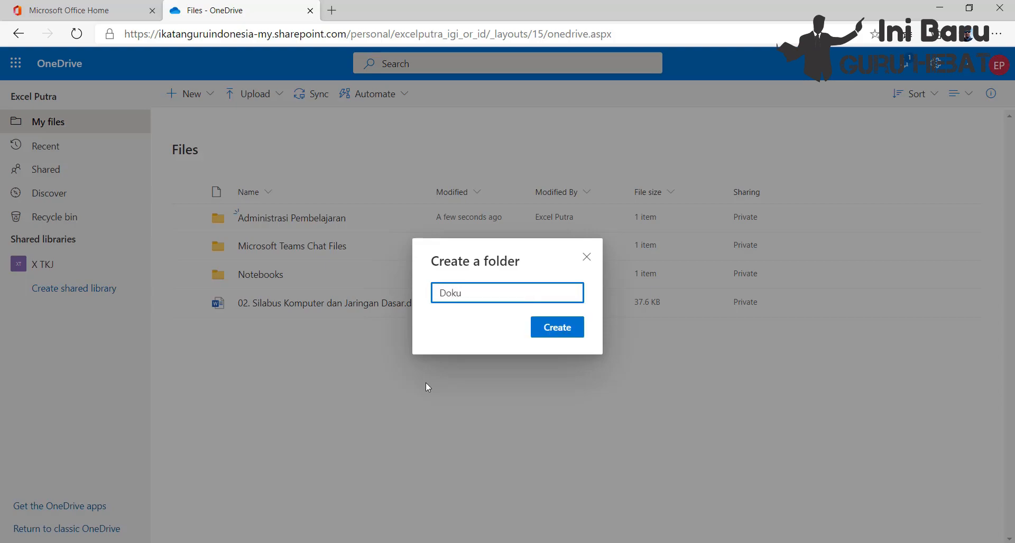
text(ment Penting)
click(545, 329)
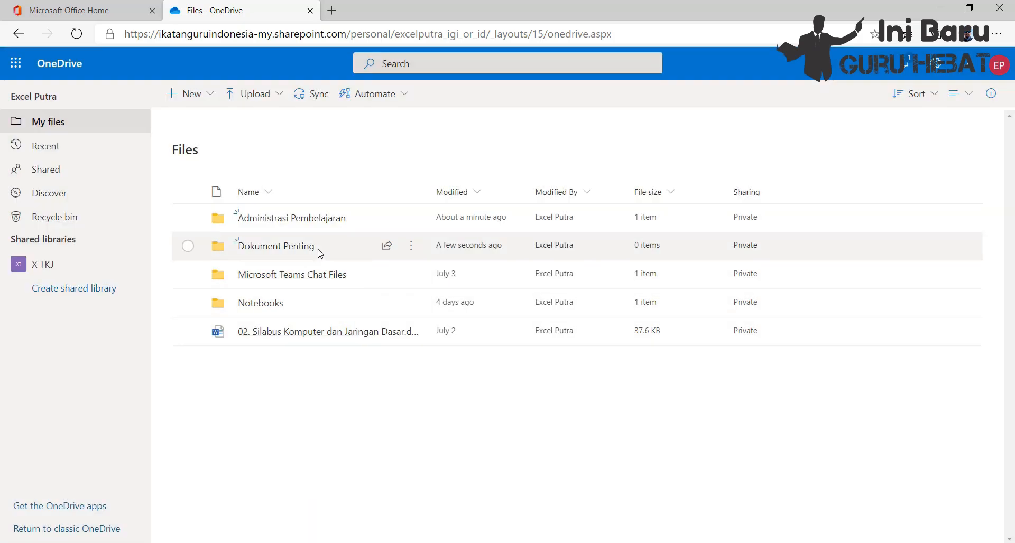
Step: Upload Kelas_10_SMK_Jaringan_Dasar_1.pdf from the Desktop into the Dokument Penting folder and review the upload progress
click(313, 247)
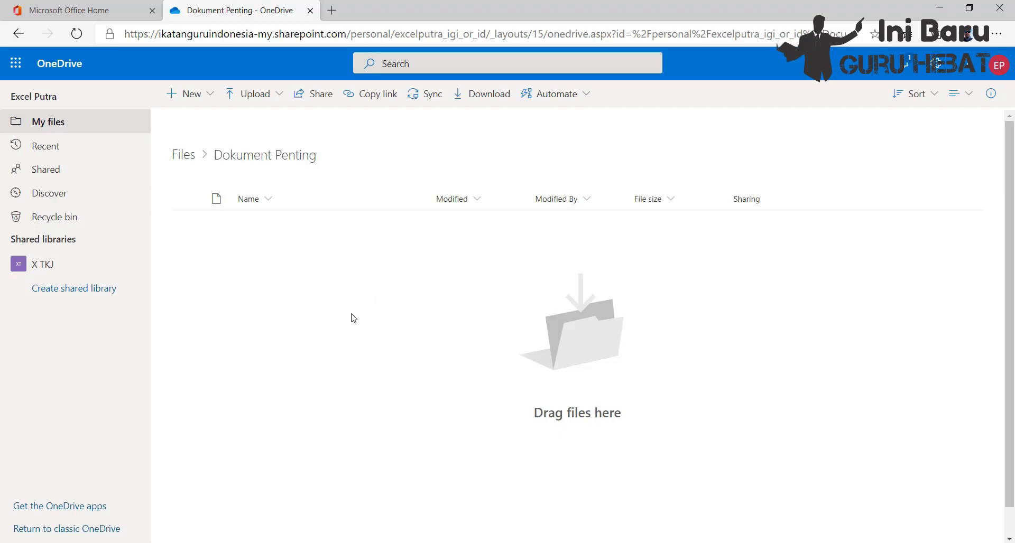
click(281, 95)
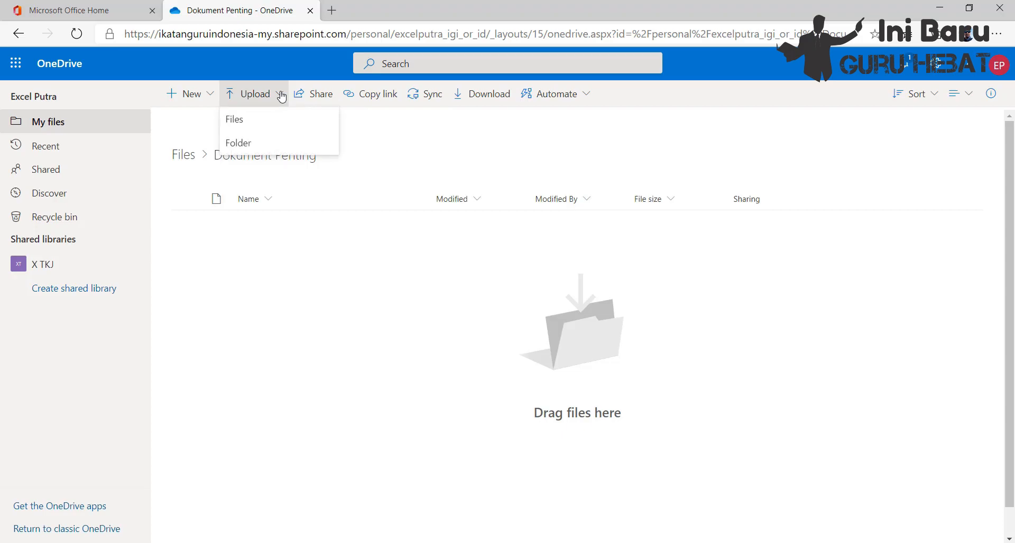
click(266, 123)
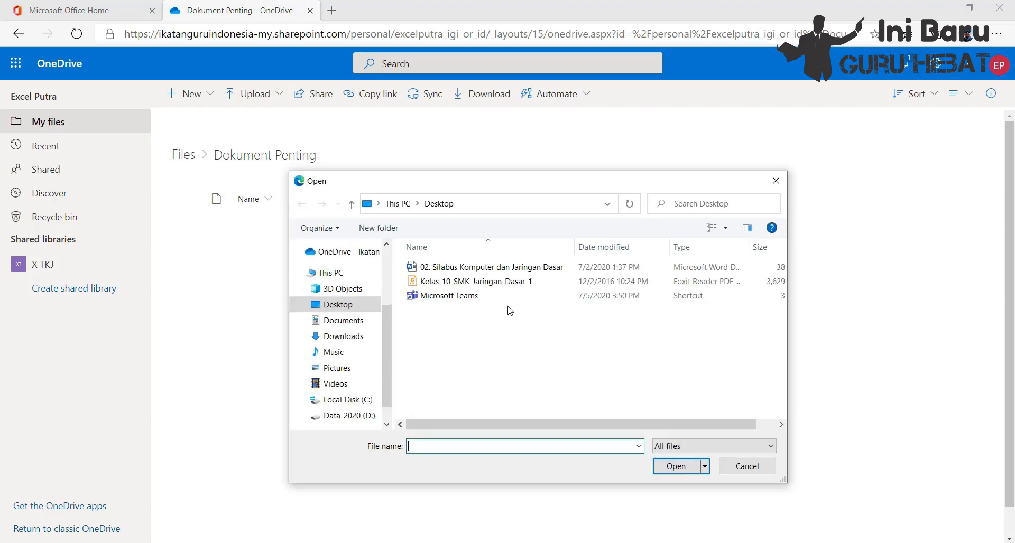
click(500, 281)
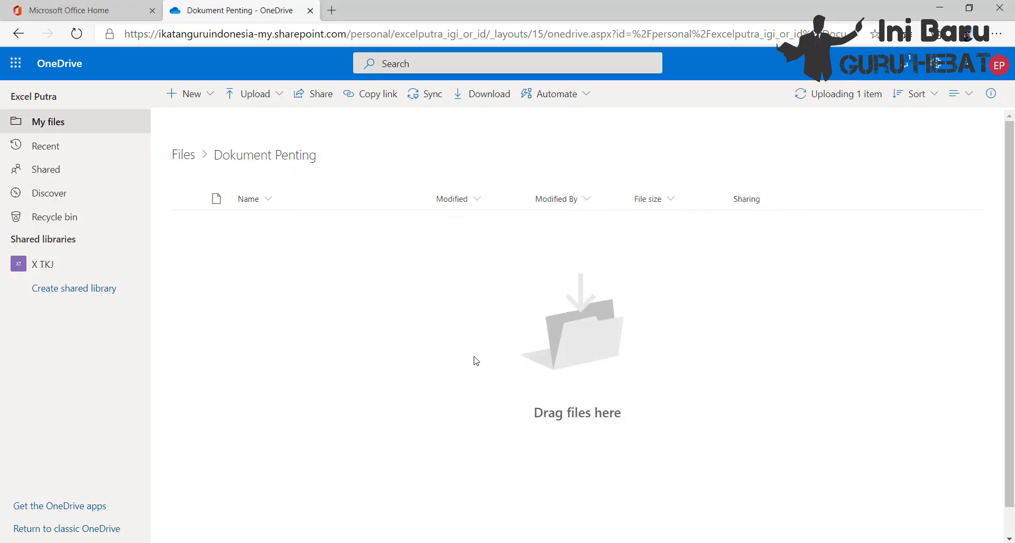
click(860, 101)
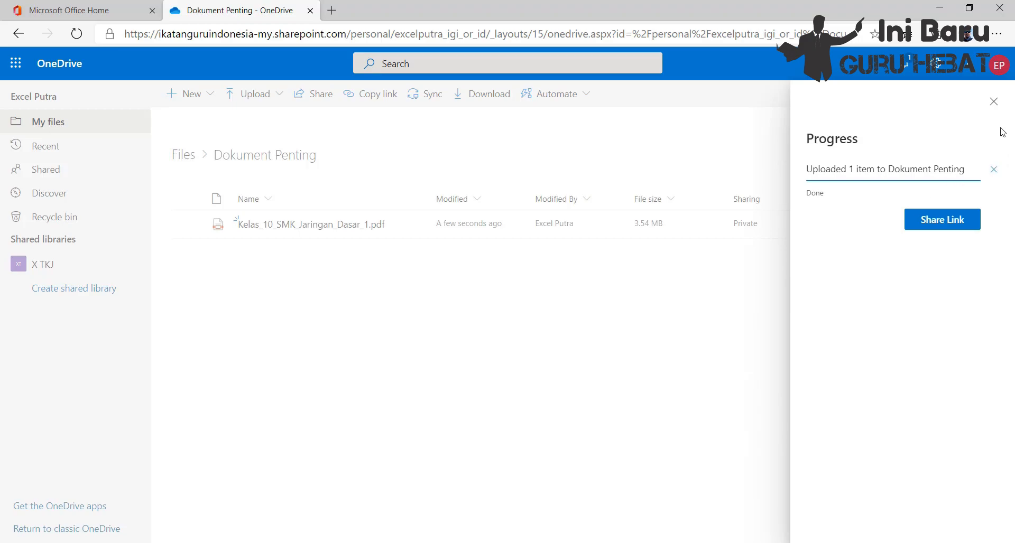
click(993, 102)
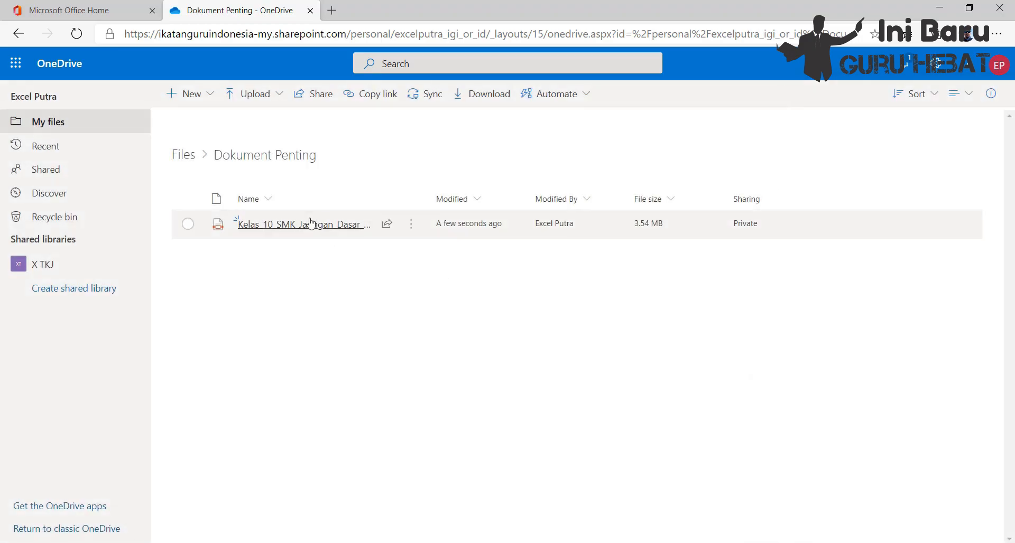
click(280, 101)
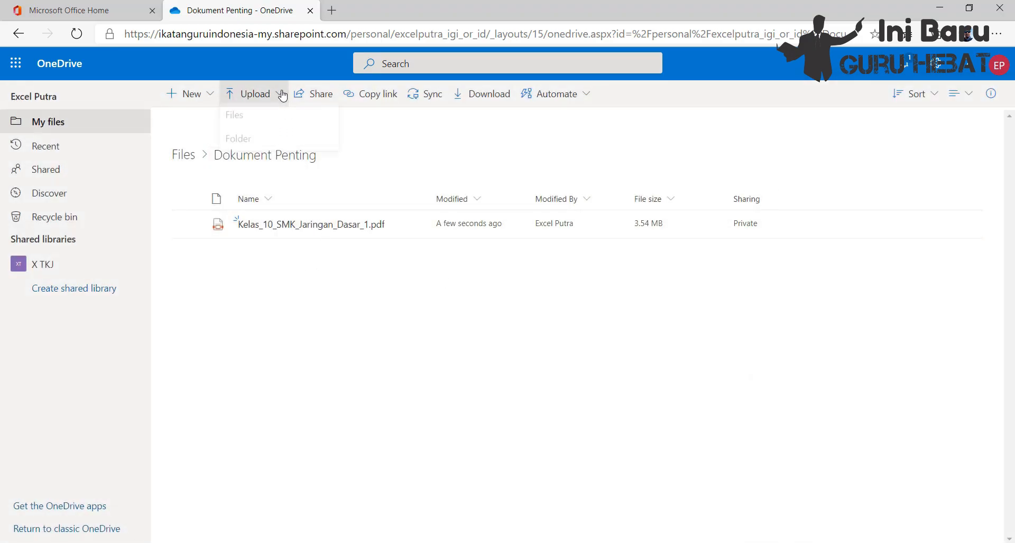
click(356, 314)
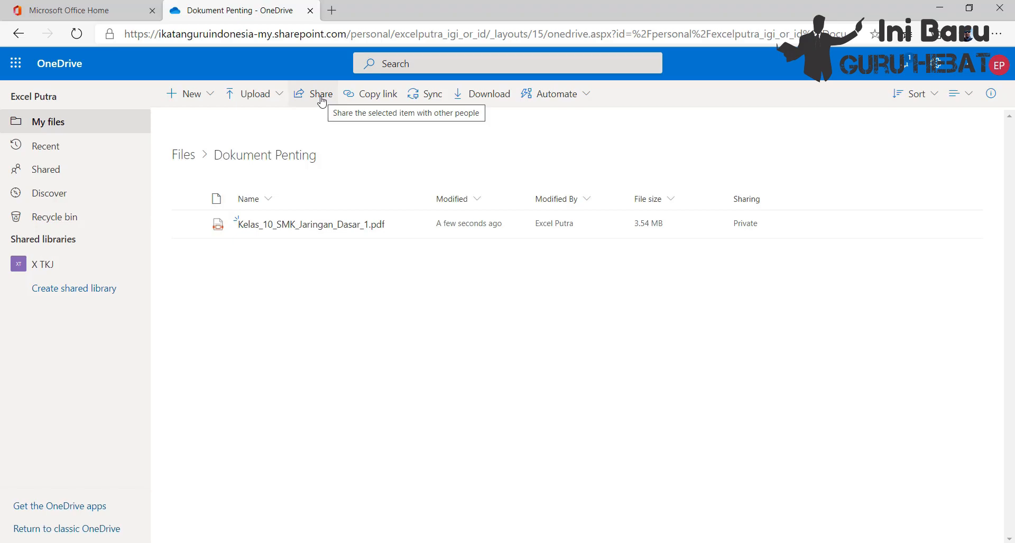
Step: Set up a sharing link for the uploaded PDF for anyone with the link, with editing disallowed and expiry on July 14, 2020
click(188, 224)
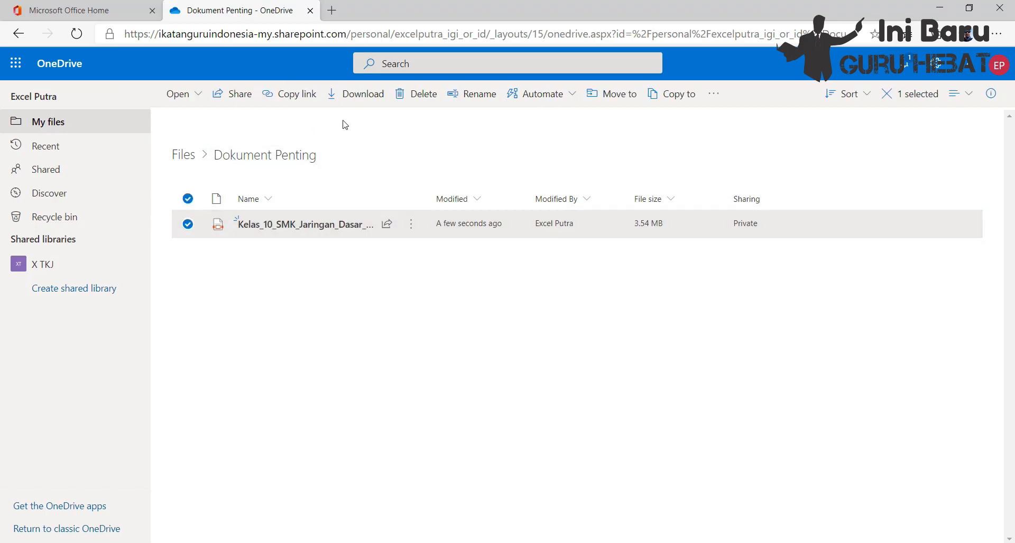
click(233, 96)
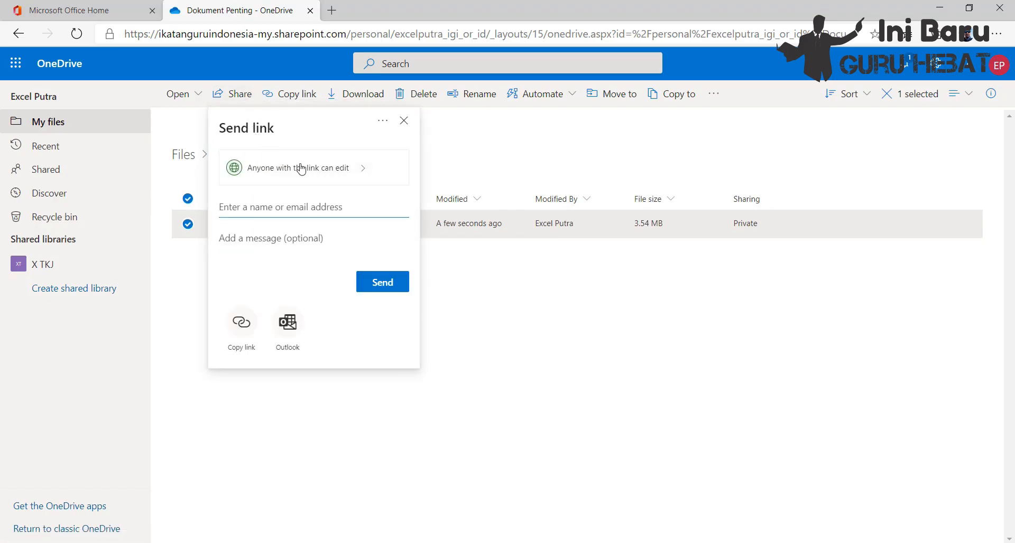
click(367, 172)
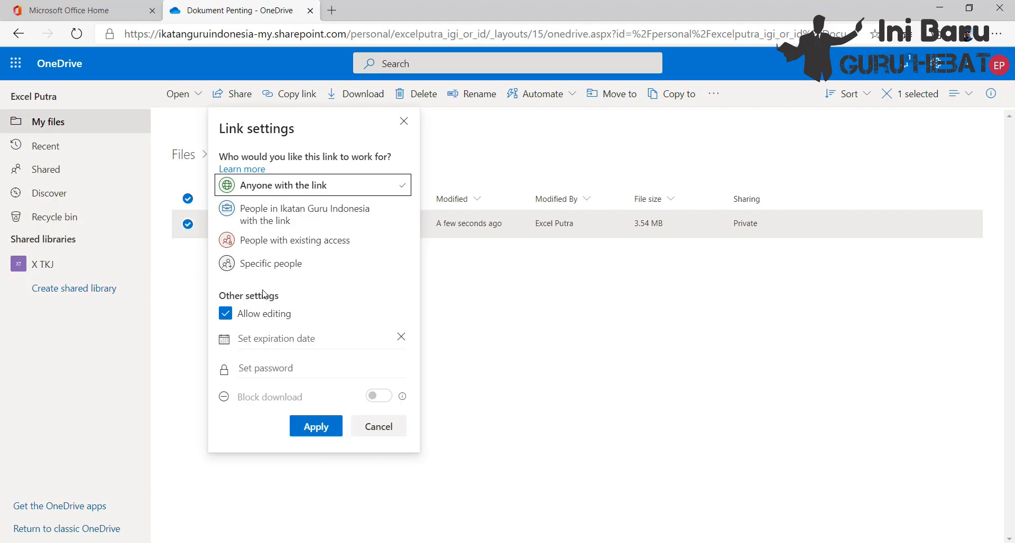
click(225, 314)
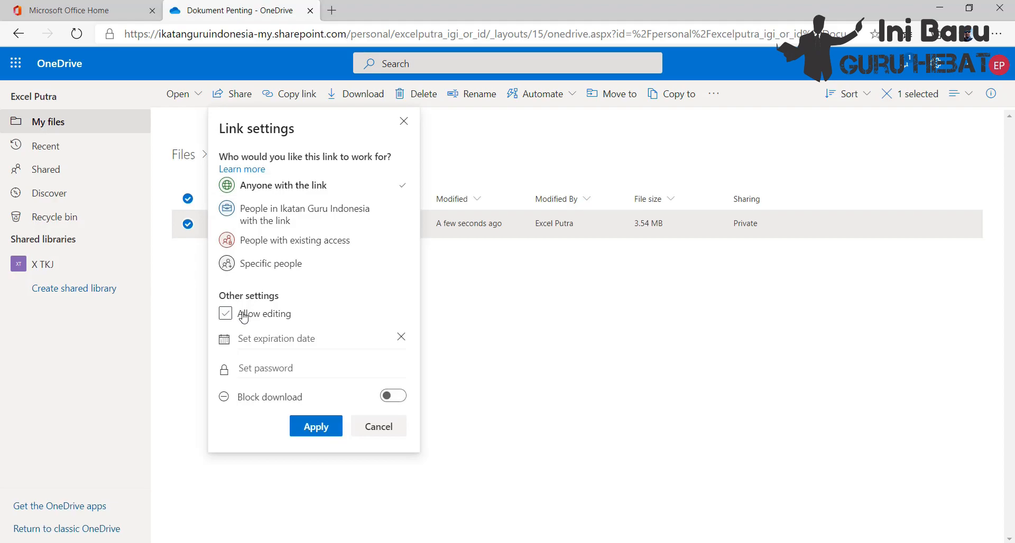
click(260, 340)
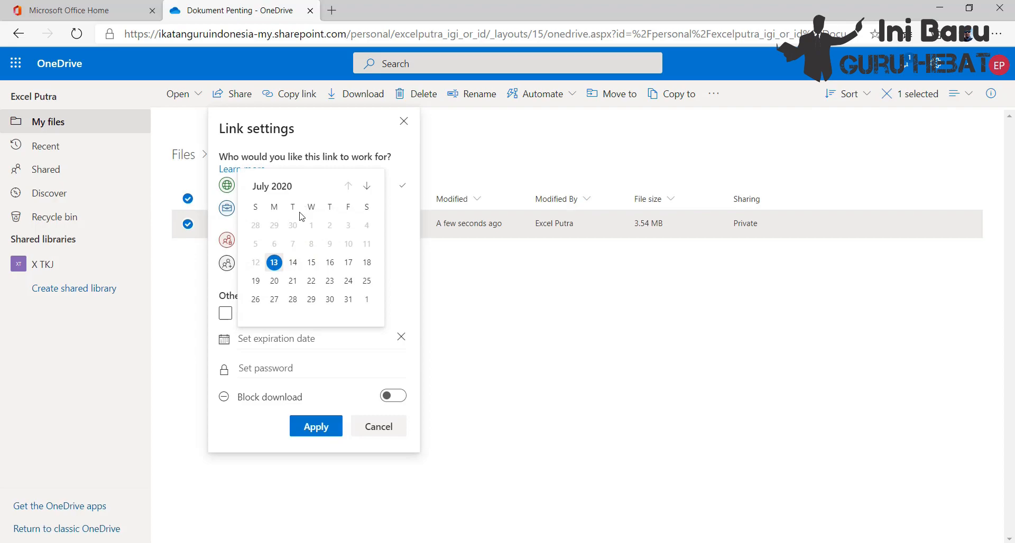
click(293, 263)
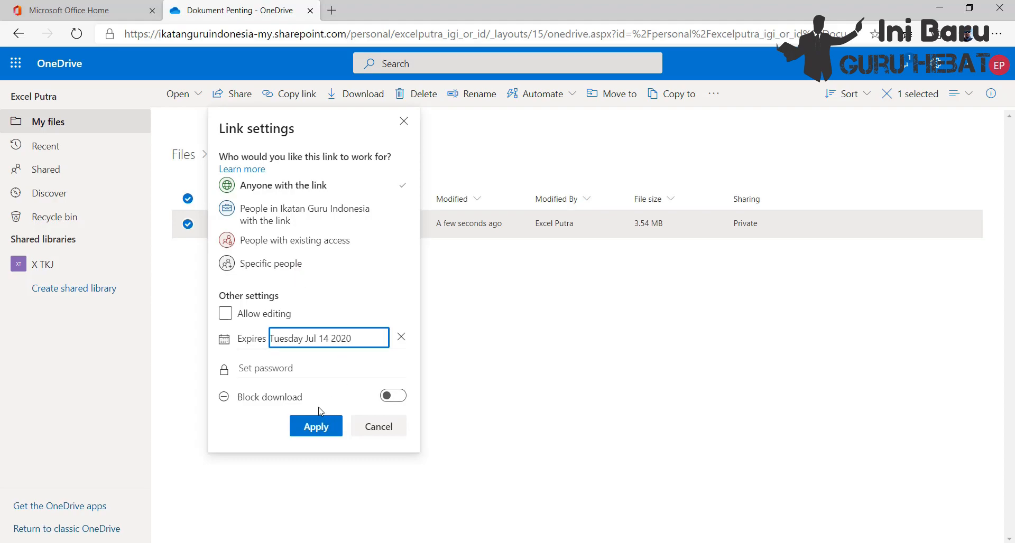
Step: Set a password for the sharing link, apply the link settings and dismiss the browser's offer to save the password
click(281, 368)
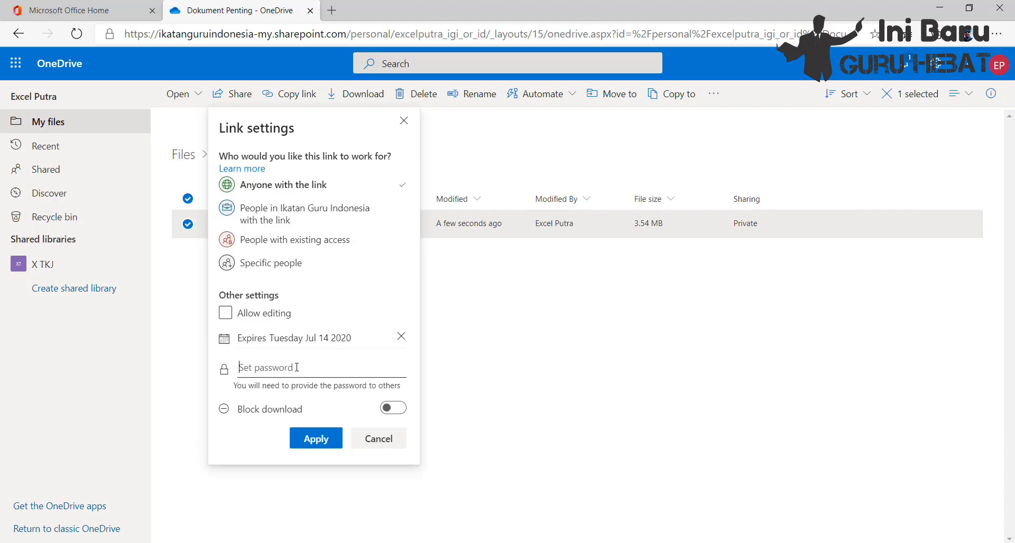
text(12)
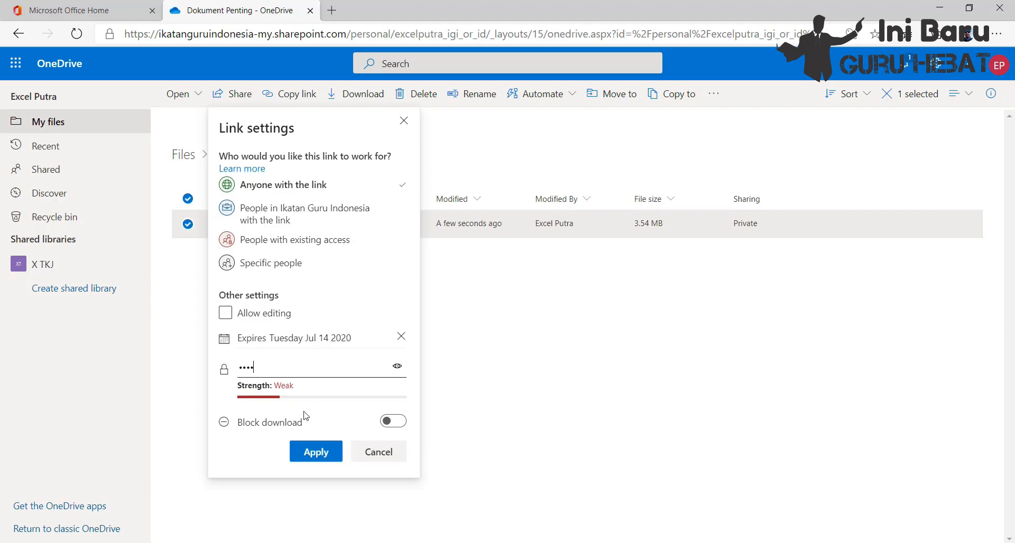
click(314, 453)
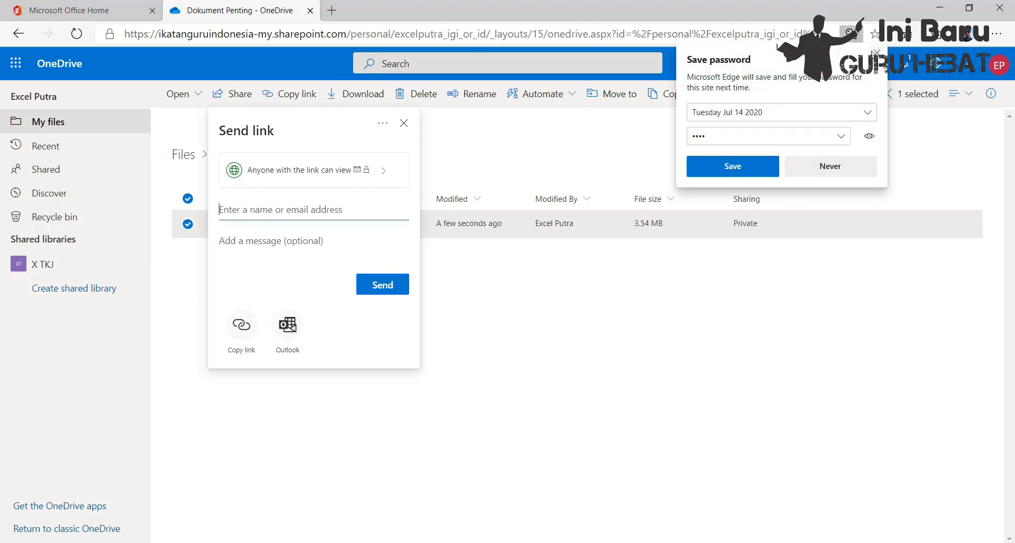
click(875, 53)
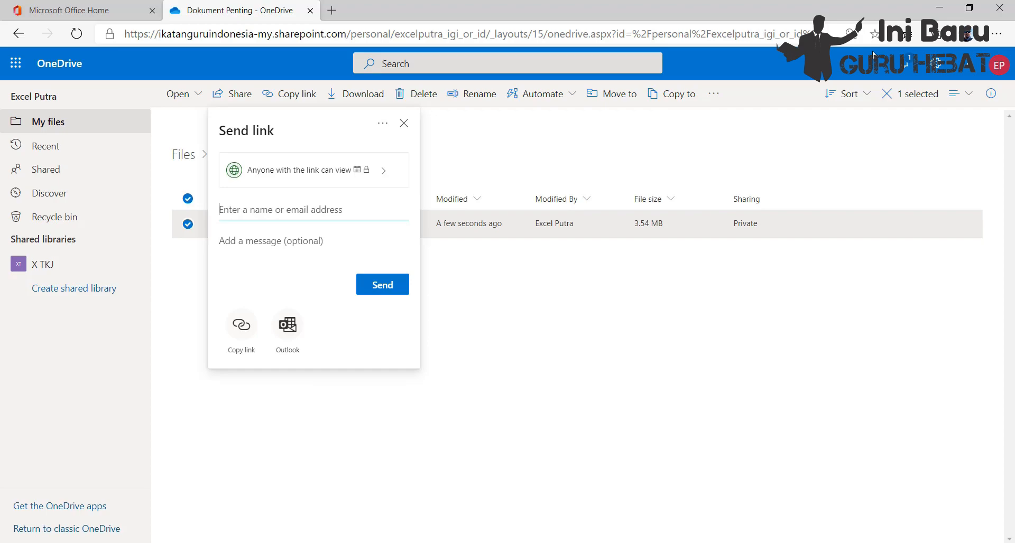
Step: Copy the PDF's sharing link and open it in a new browser tab
click(242, 326)
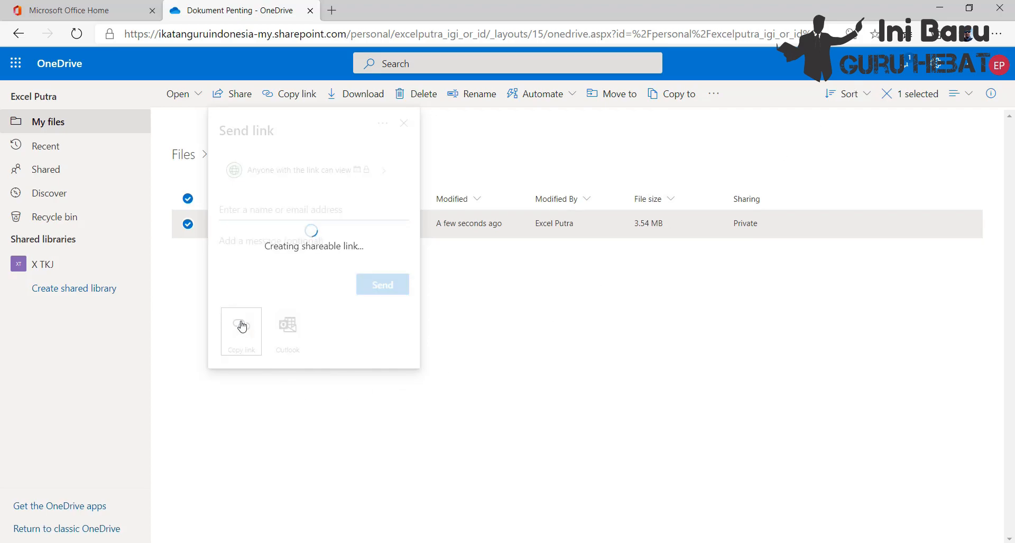
click(332, 11)
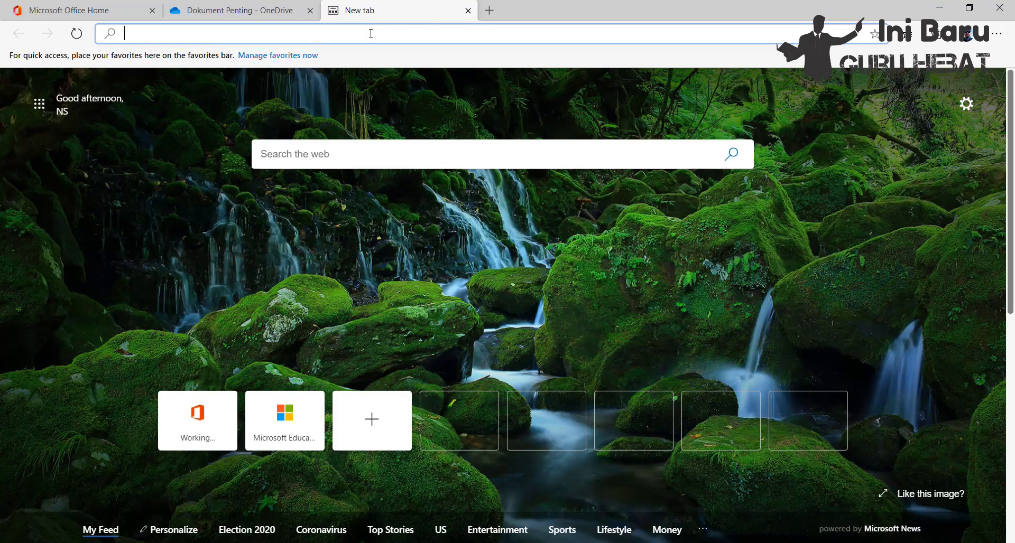
key(ctrl+v)
key(Return)
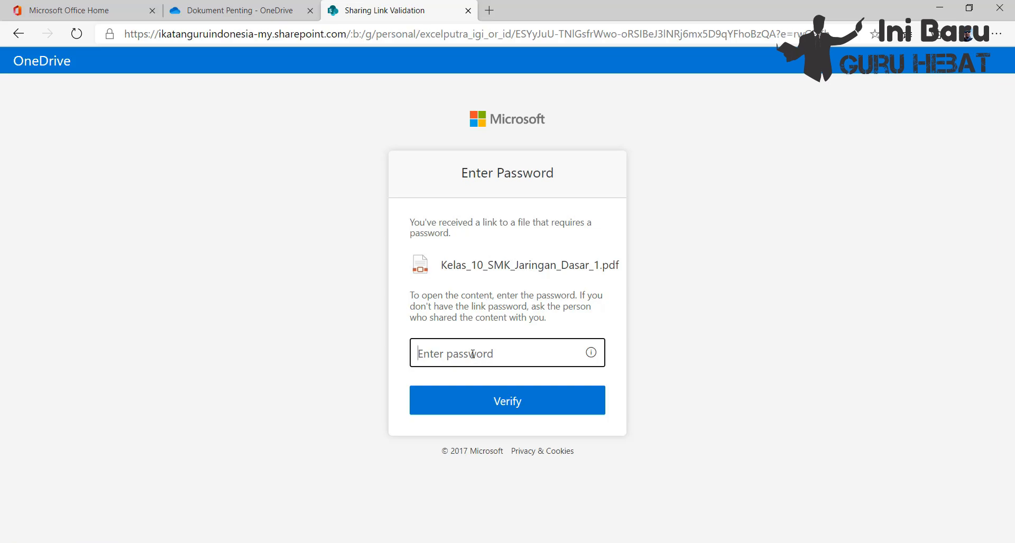
Step: Enter the link password to open the shared Kelas_10_SMK_Jaringan_Dasar_1.pdf
text(••)
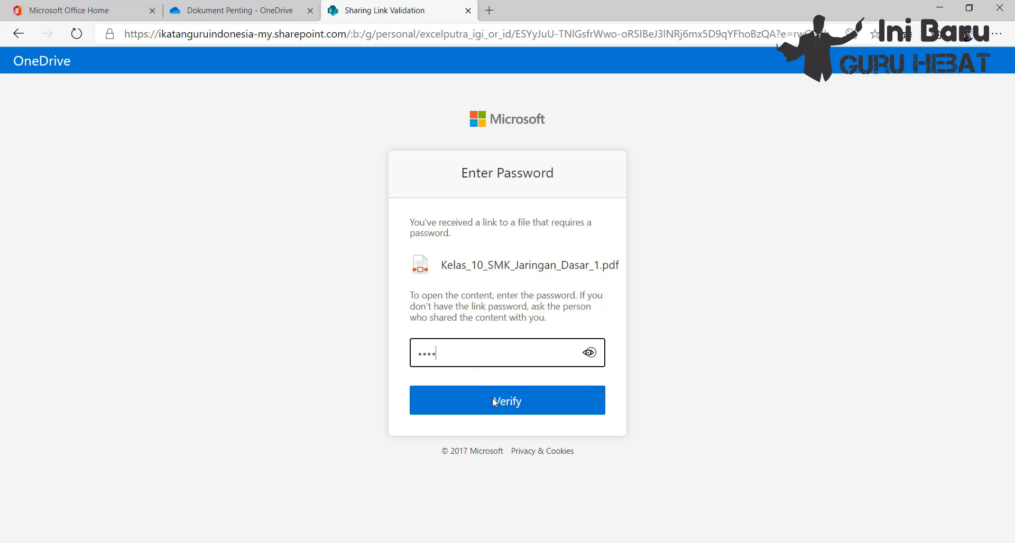
Step: Submit the entered link password to open the shared PDF and decline saving the password in the browser
click(494, 400)
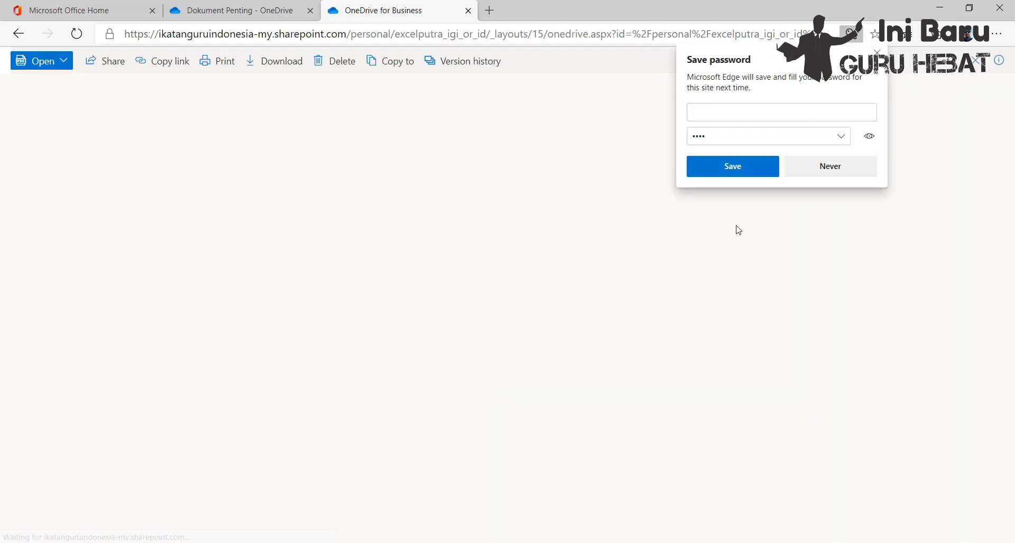
click(839, 166)
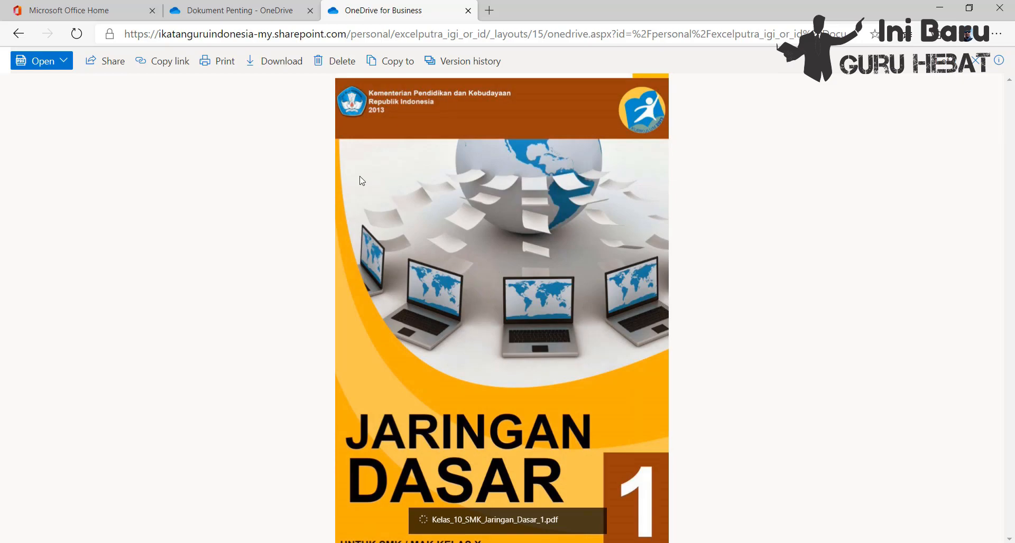
Step: Return to the OneDrive tab, dismiss the copied-link confirmation and go back to My files
click(229, 12)
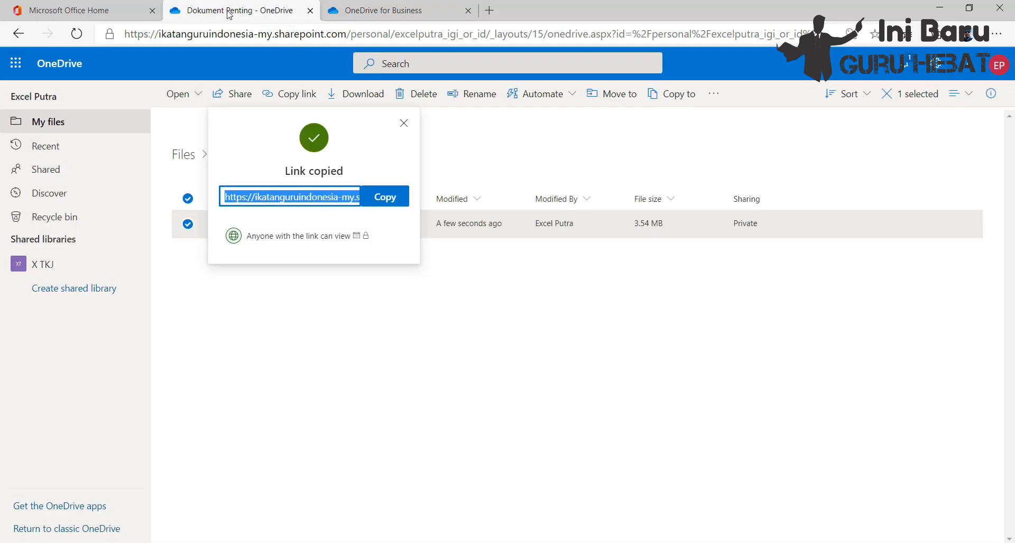
click(403, 124)
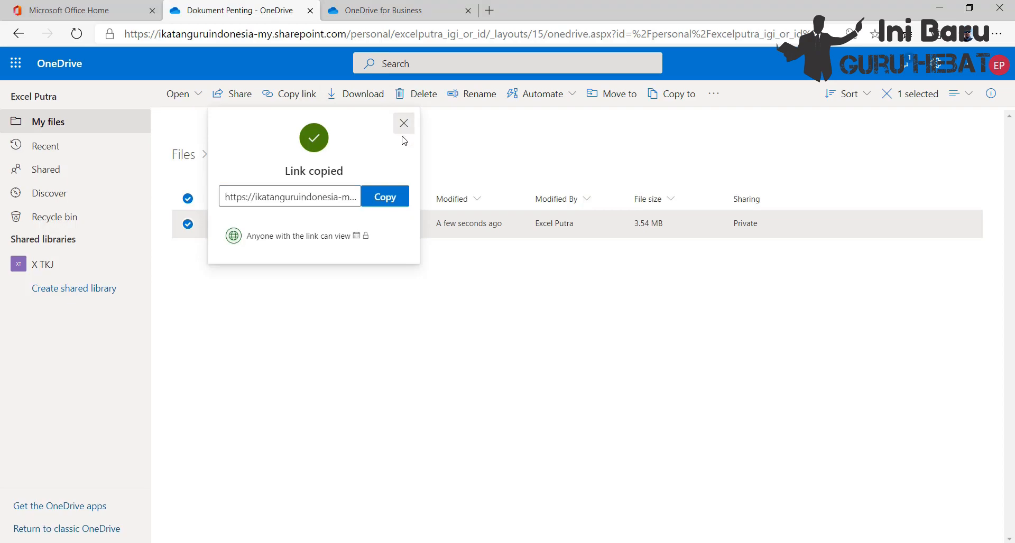
click(54, 122)
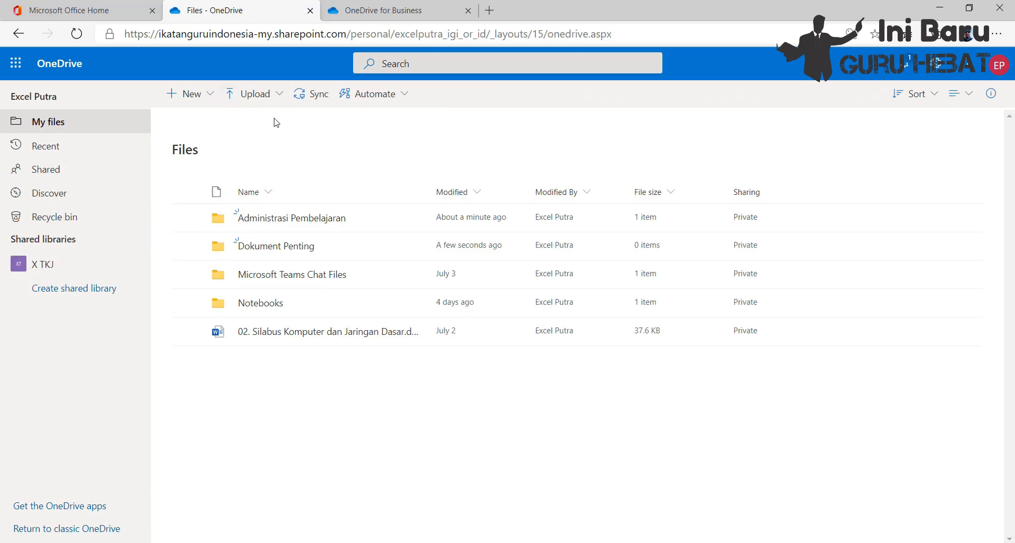
Step: Open the OneDrive apps download page, closing the shared PDF's tab and dismissing the website's region prompt
click(295, 253)
click(75, 508)
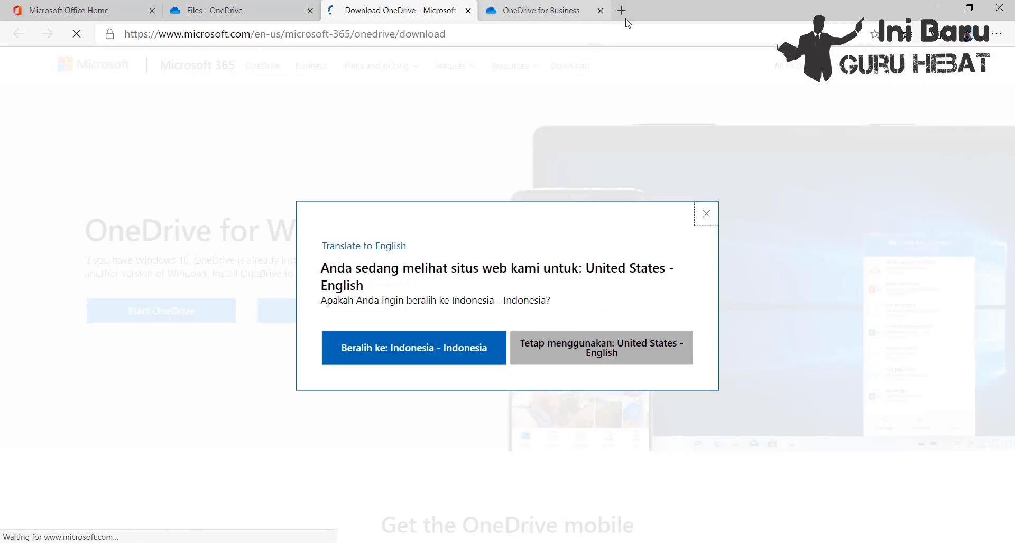
click(626, 10)
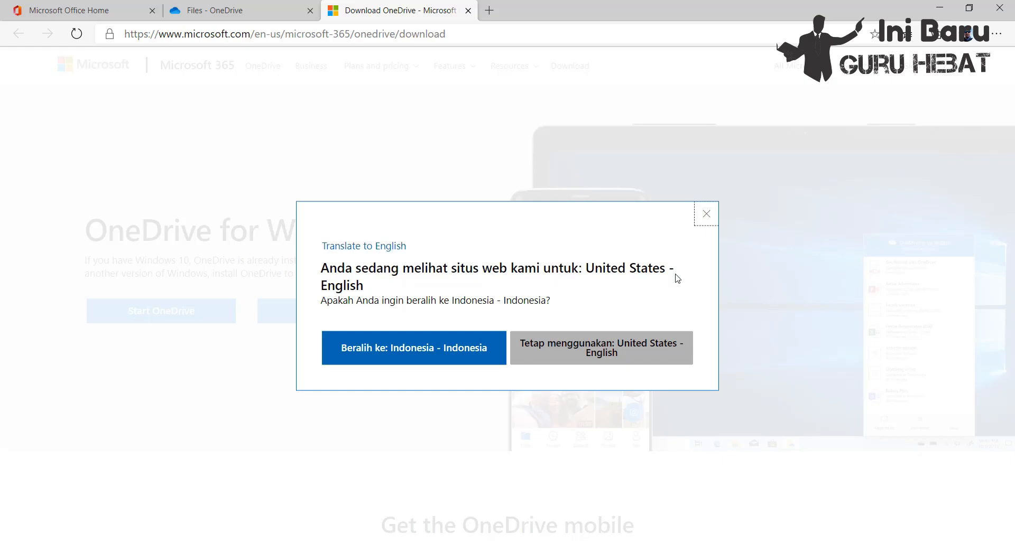
click(707, 214)
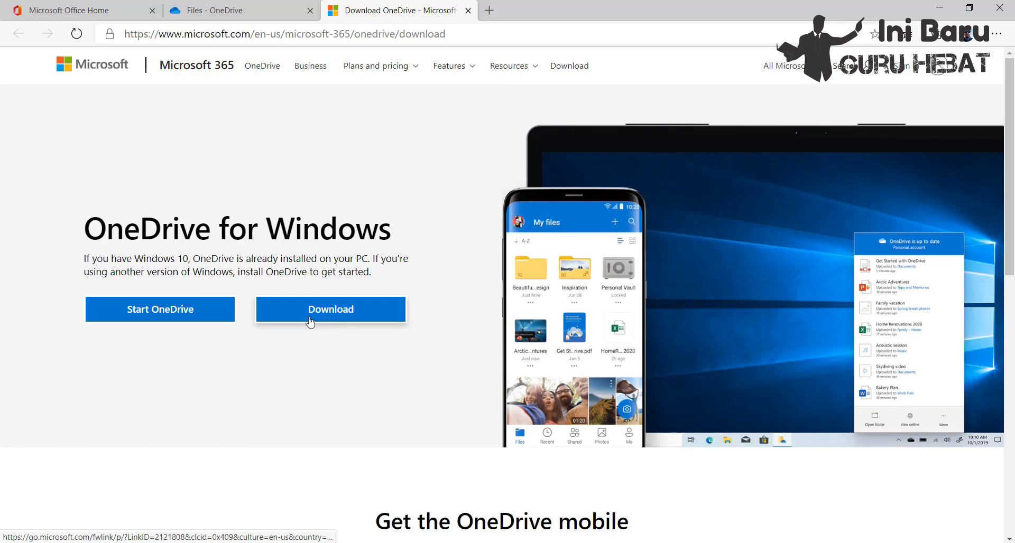
Step: Launch the installed OneDrive desktop app from the download page and sign in with the account's e-mail address
click(170, 314)
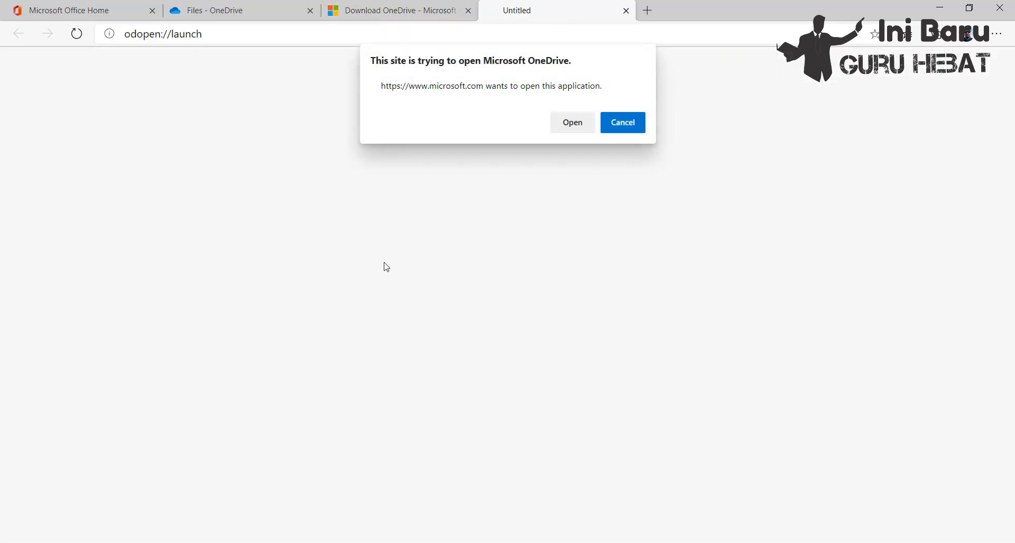
click(571, 123)
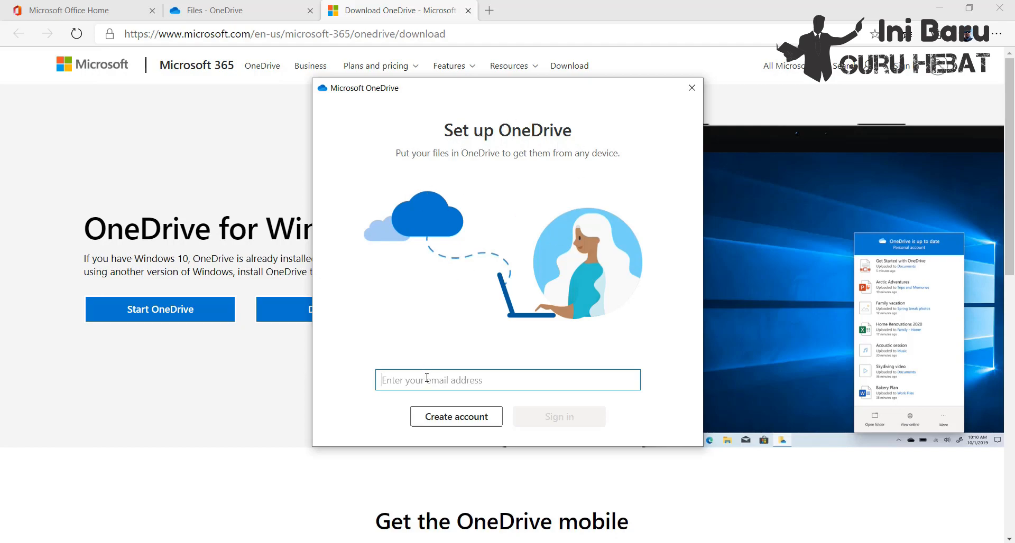
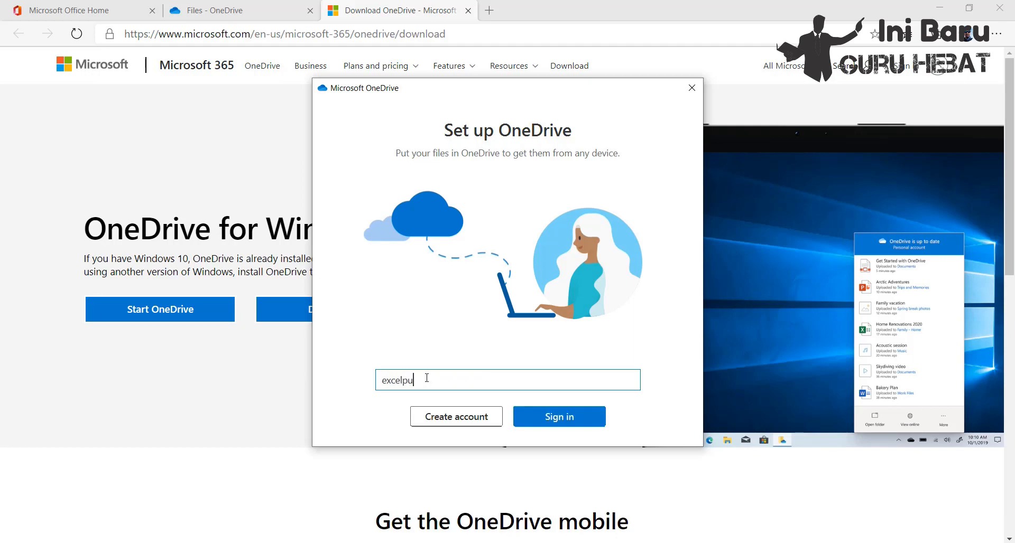
click(556, 415)
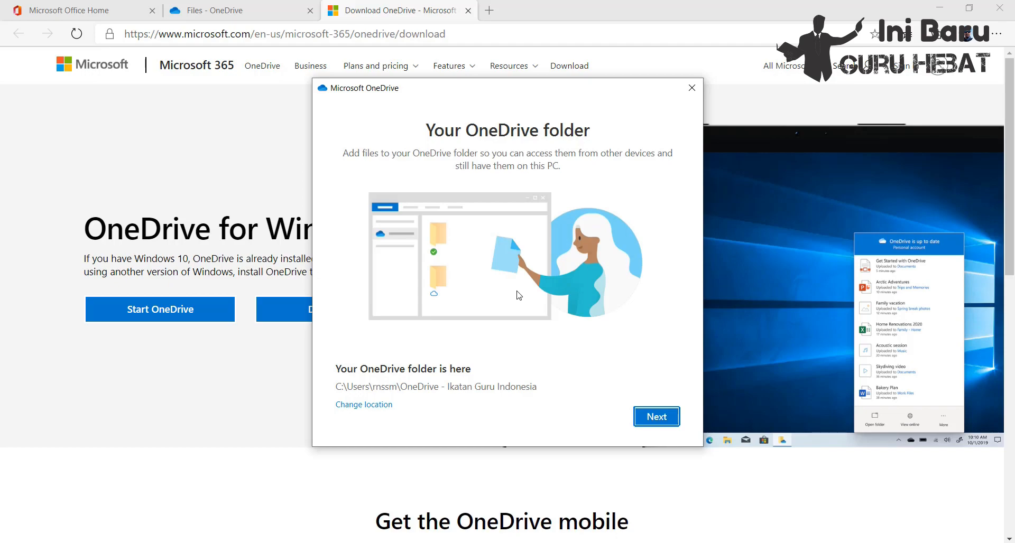
Step: Use the existing OneDrive folder on this PC and complete the setup tour, postponing the mobile app
click(659, 421)
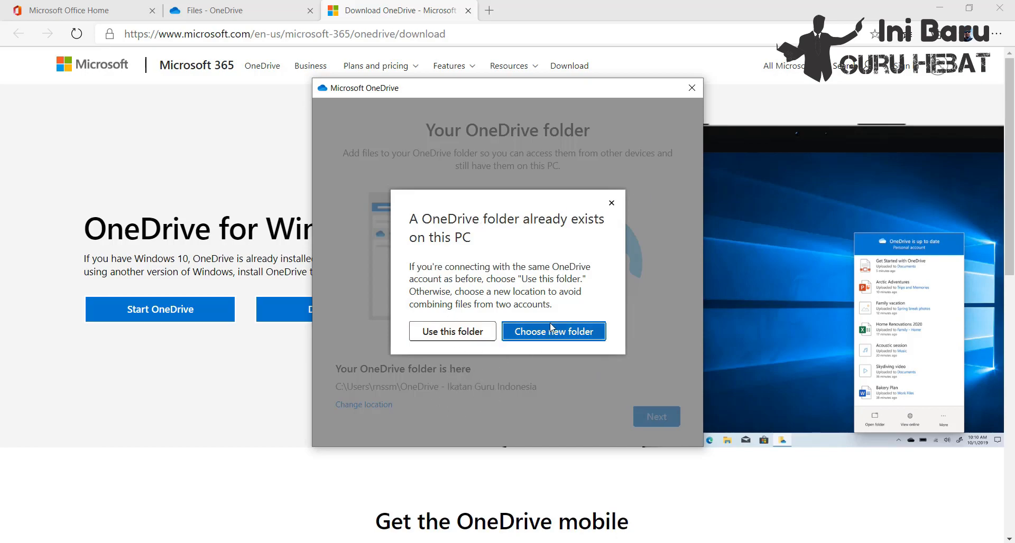
click(458, 337)
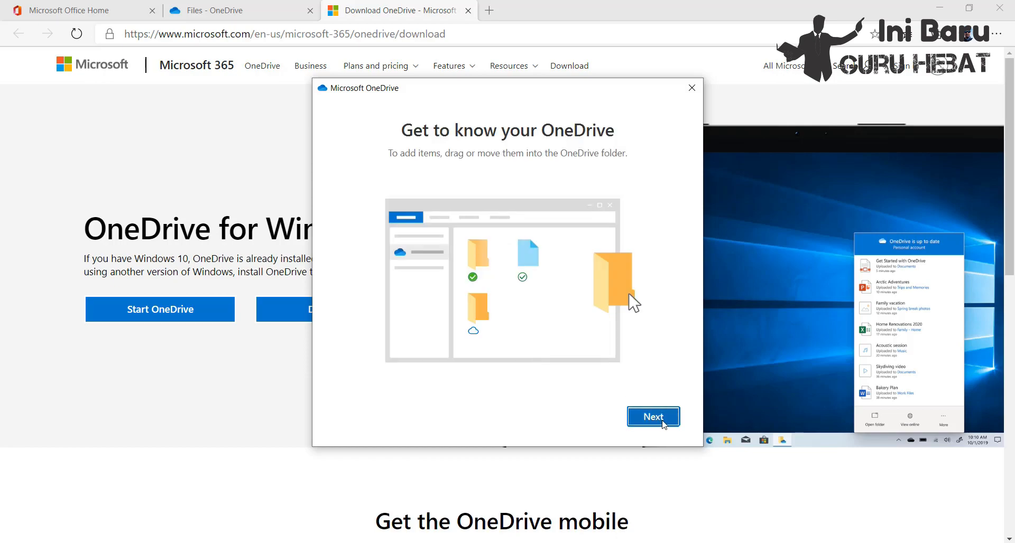
click(654, 417)
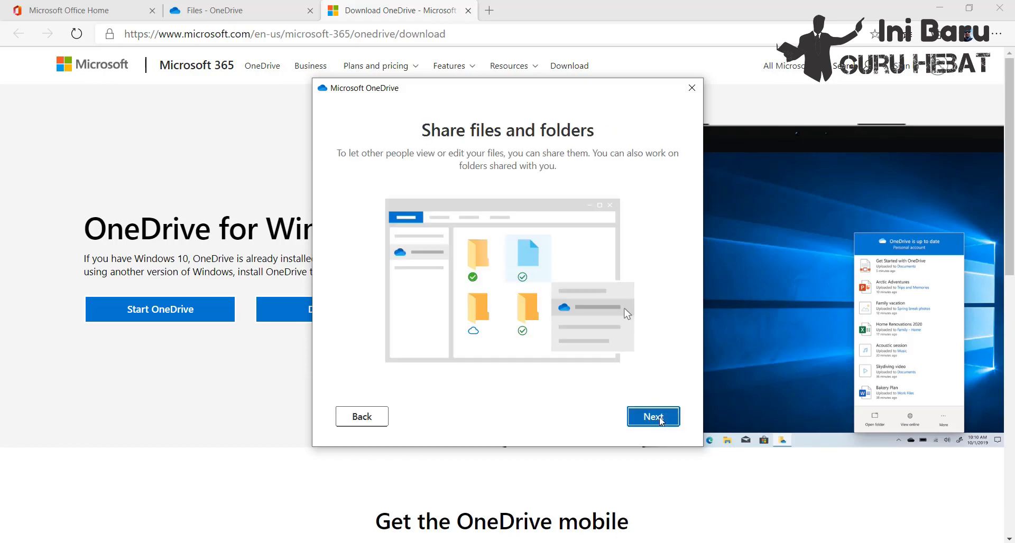
click(660, 419)
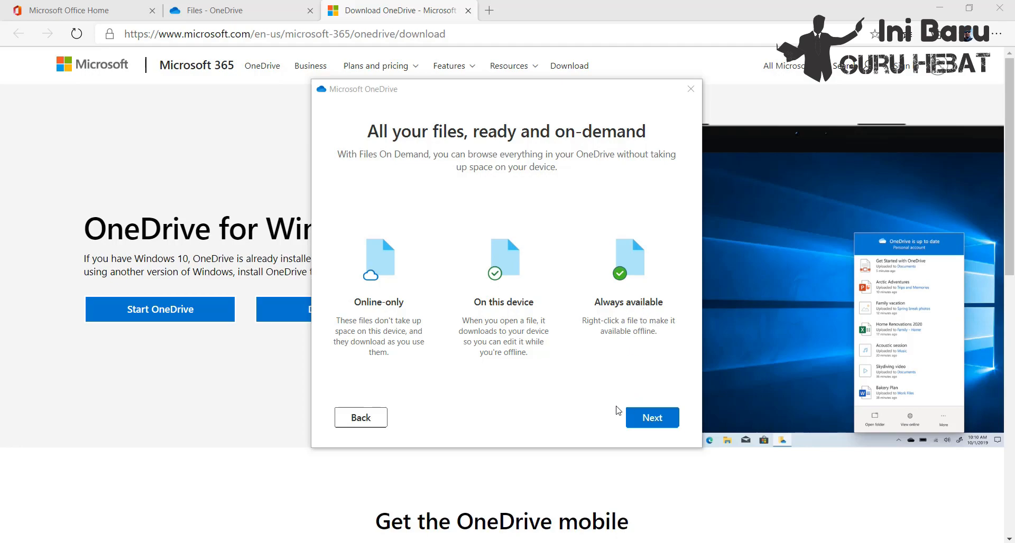
click(659, 420)
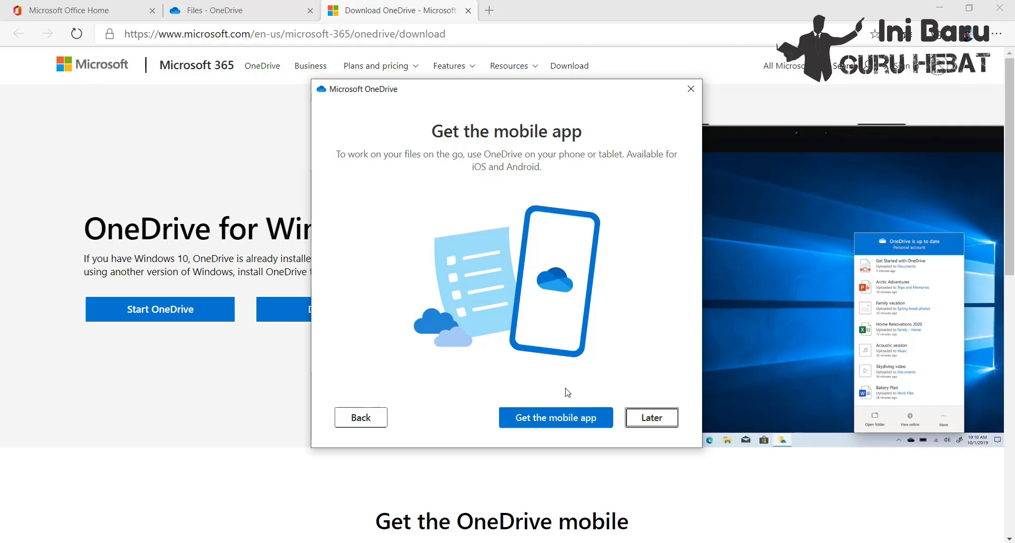
click(651, 418)
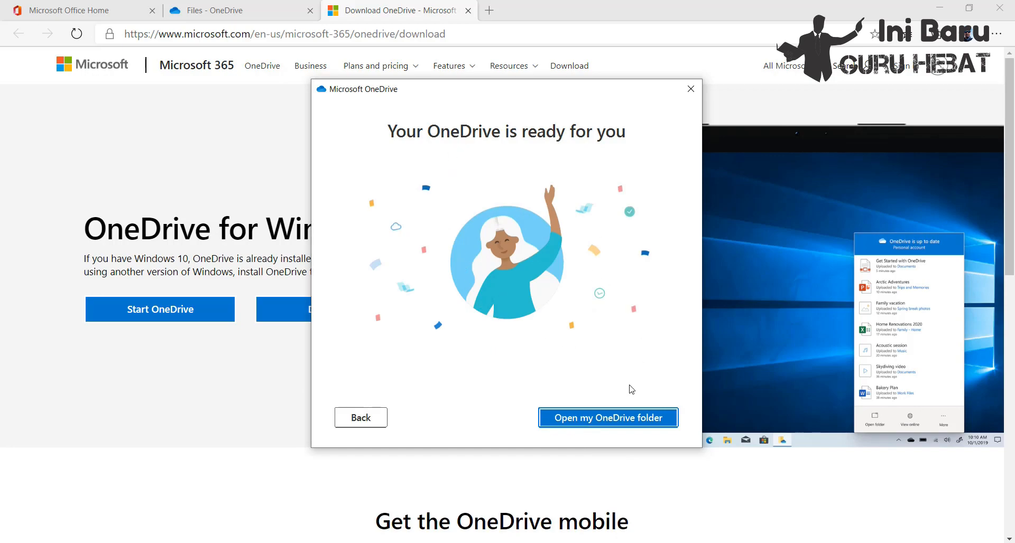
Step: Open the synced OneDrive - Ikatan Guru Indonesia folder in File Explorer and maximize its window
click(623, 421)
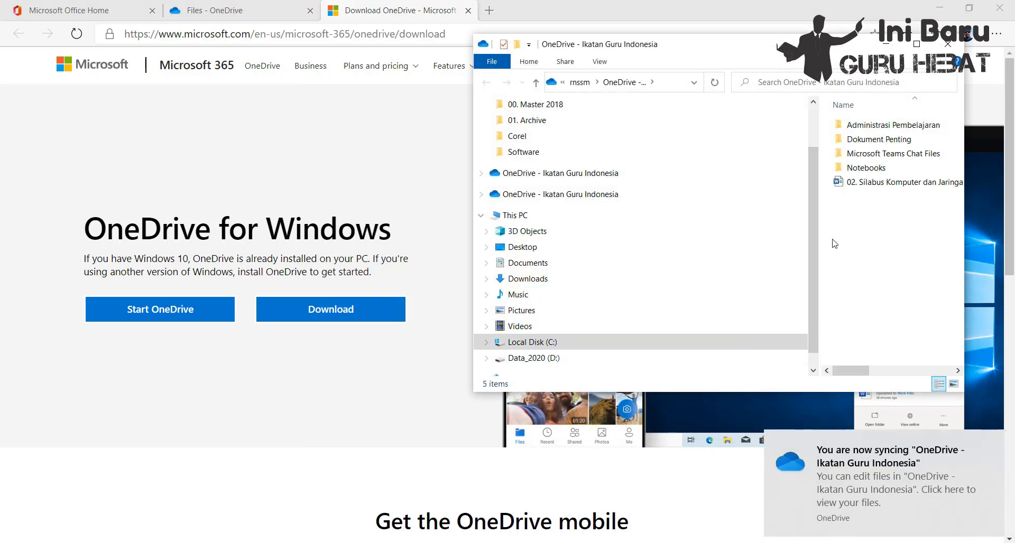
click(606, 176)
click(916, 44)
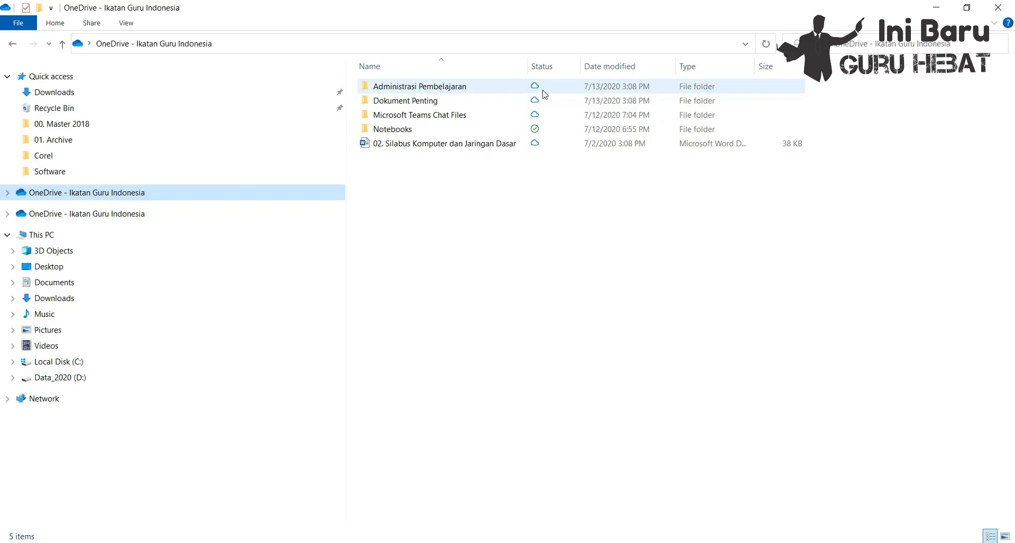
Step: Open the online-only Kelas_10_SMK_Jaringan_Dasar_1 PDF from the Administrasi Pembelajaran folder, and minimize the PDF reader
mouse_move(545, 94)
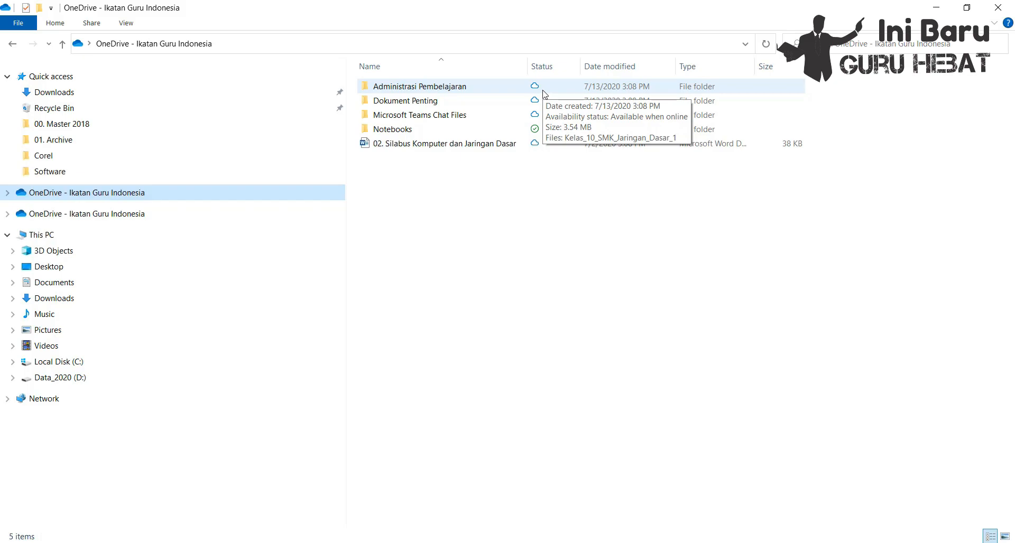
double_click(488, 93)
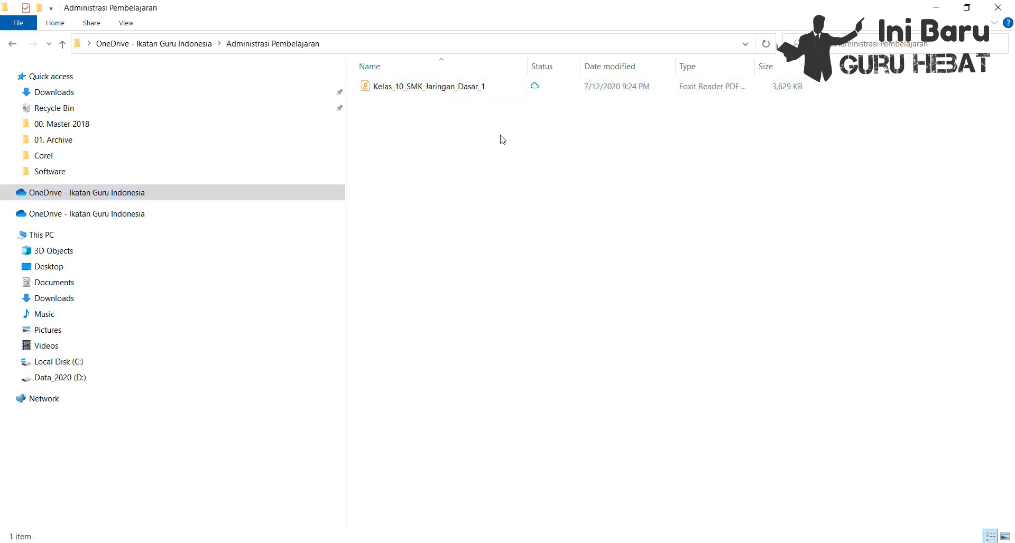
double_click(467, 89)
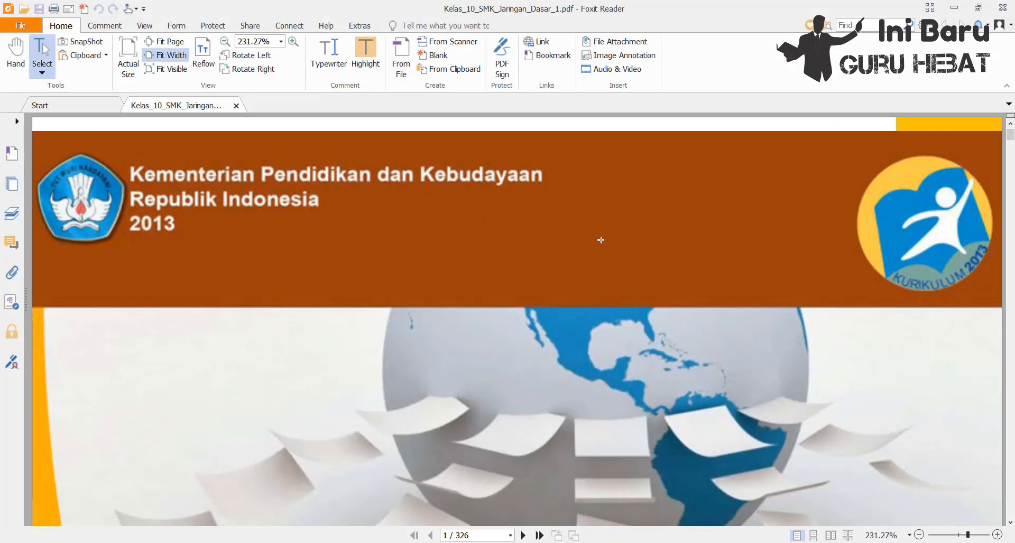
click(955, 9)
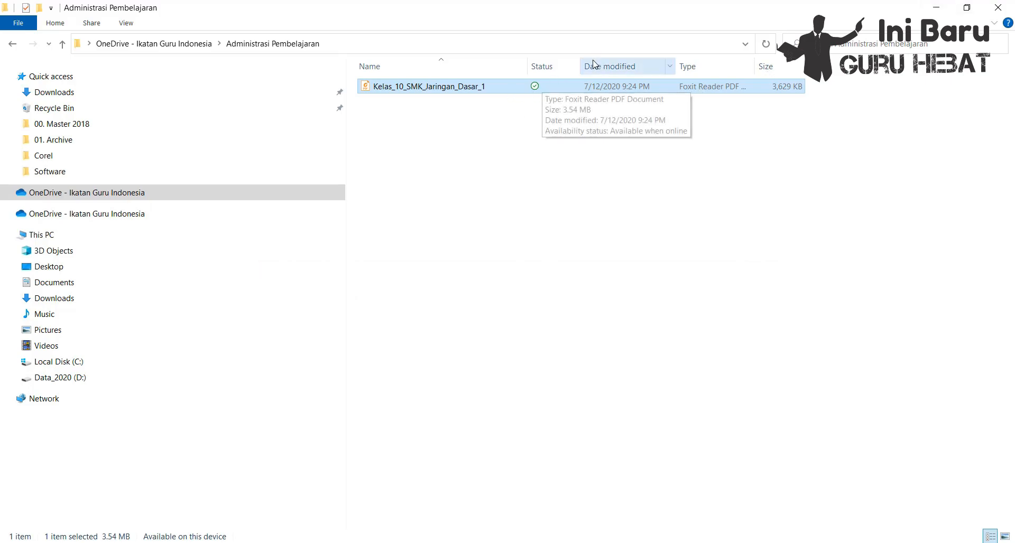
Step: Look inside the Notebooks folder of the synced OneDrive and return to the top-level folder
click(177, 46)
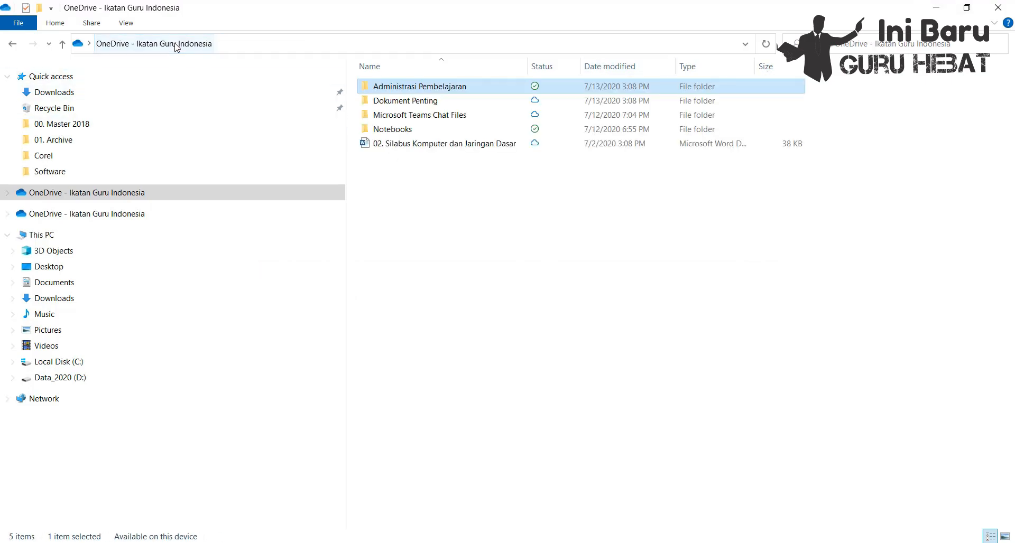
double_click(533, 131)
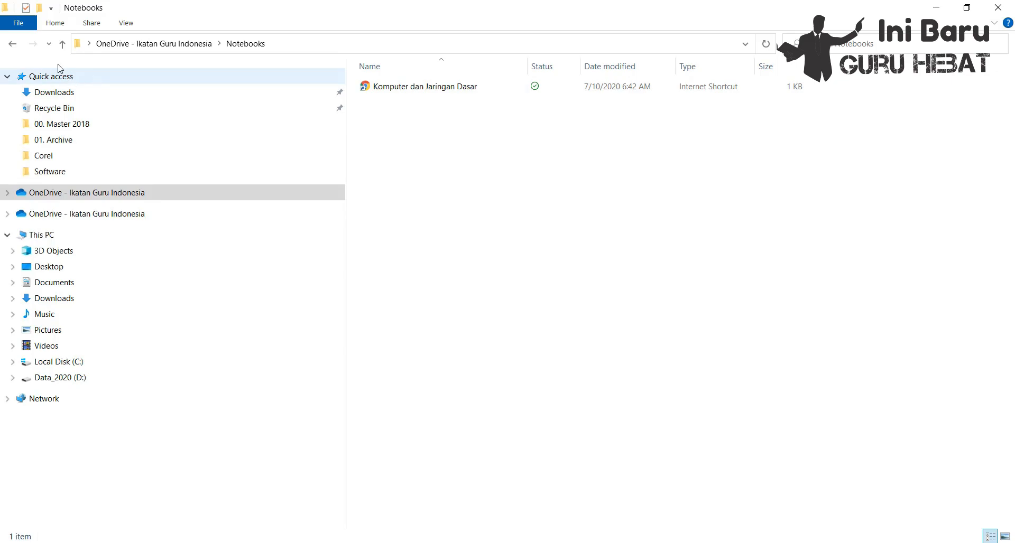
click(13, 44)
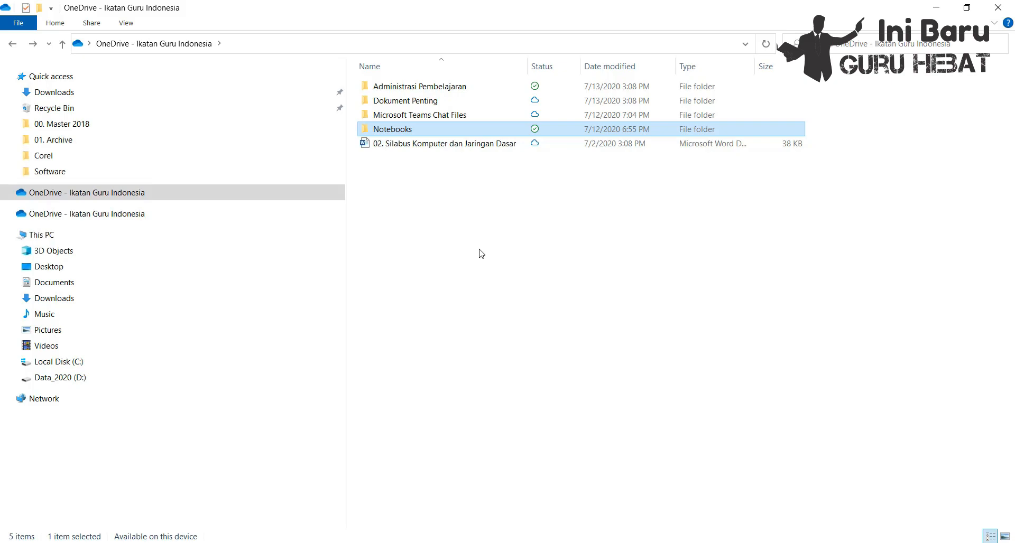
Step: Create a new folder named Coba Upload in the synced OneDrive - Ikatan Guru Indonesia folder
right_click(427, 213)
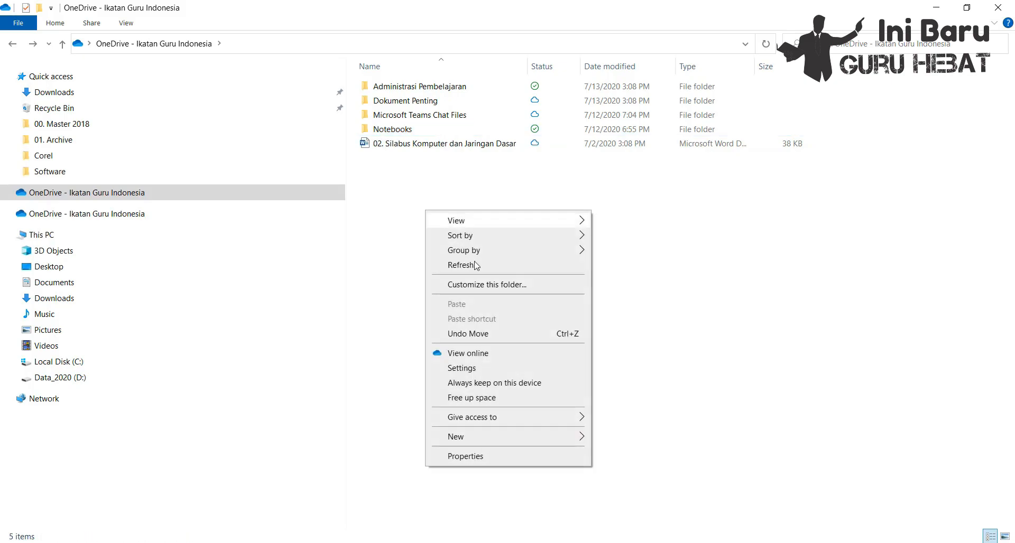
mouse_move(533, 438)
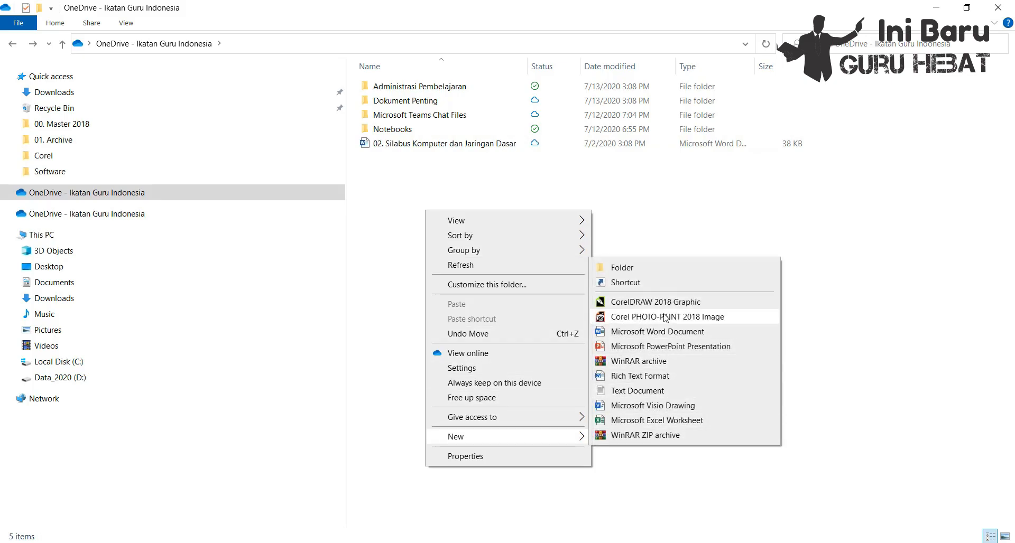
click(613, 267)
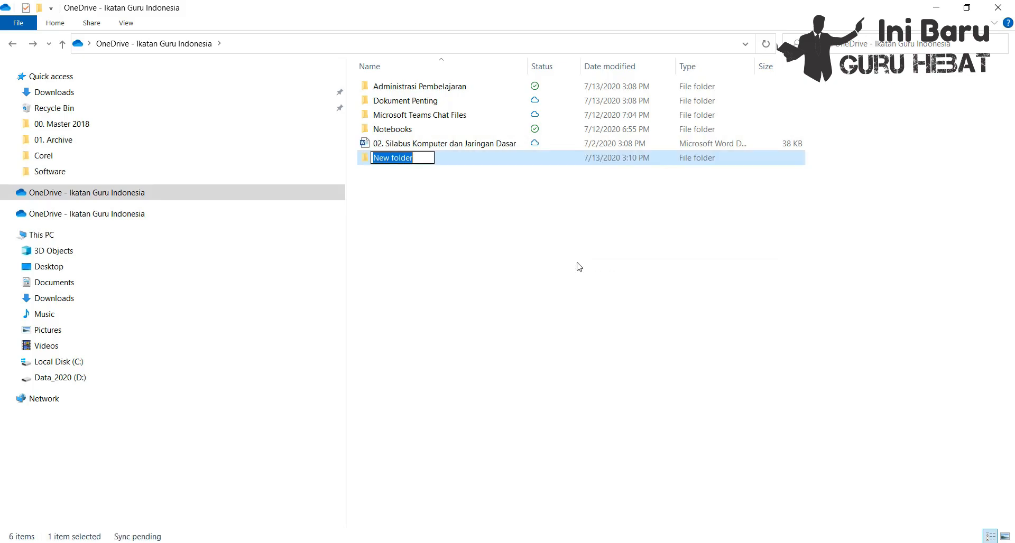
text(Coba)
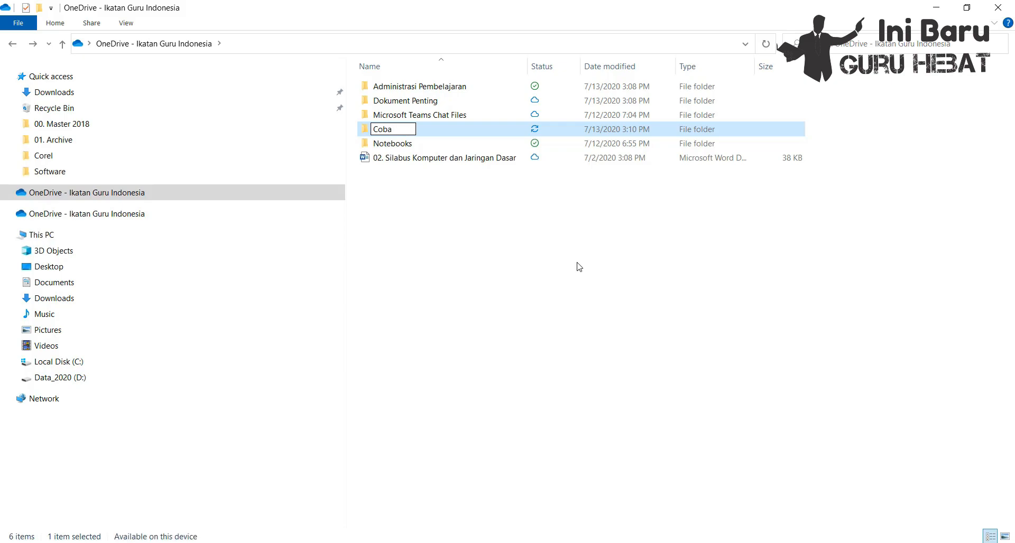
text( Upload)
key(Return)
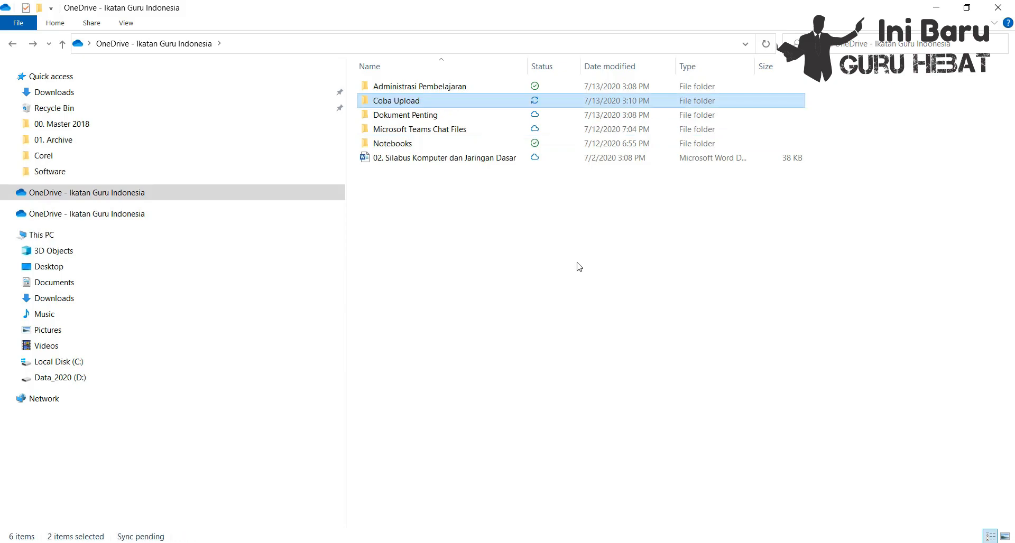
Step: Put the Desktop's 02. Silabus Komputer dan Jaringan Dasar document into the synced Coba Upload folder, using a second, smaller File Explorer window
double_click(448, 104)
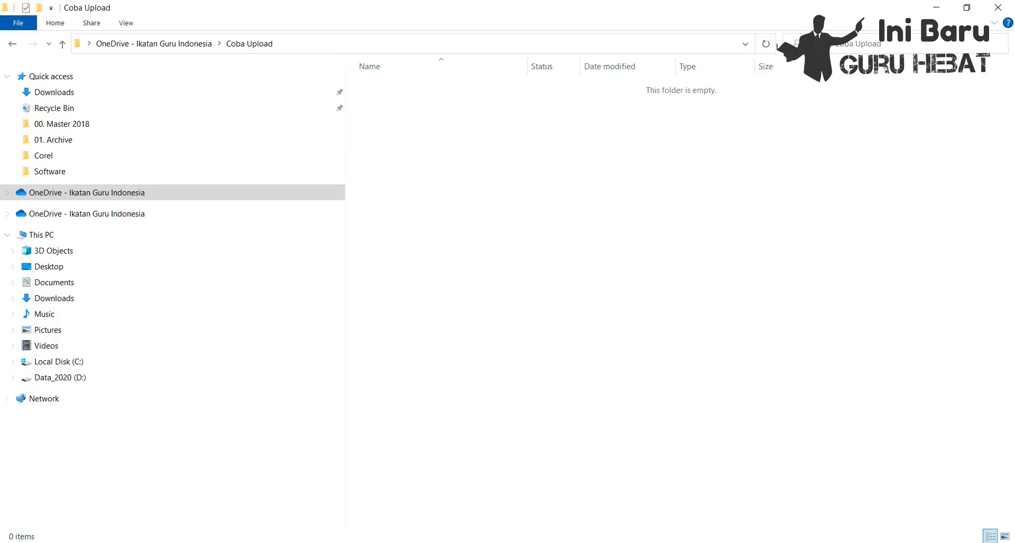
right_click(406, 542)
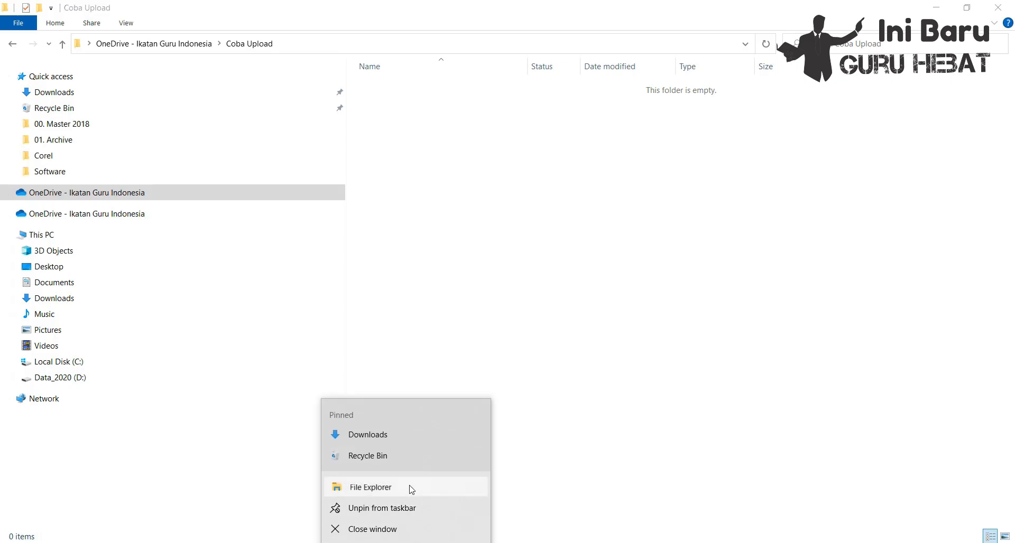
click(412, 489)
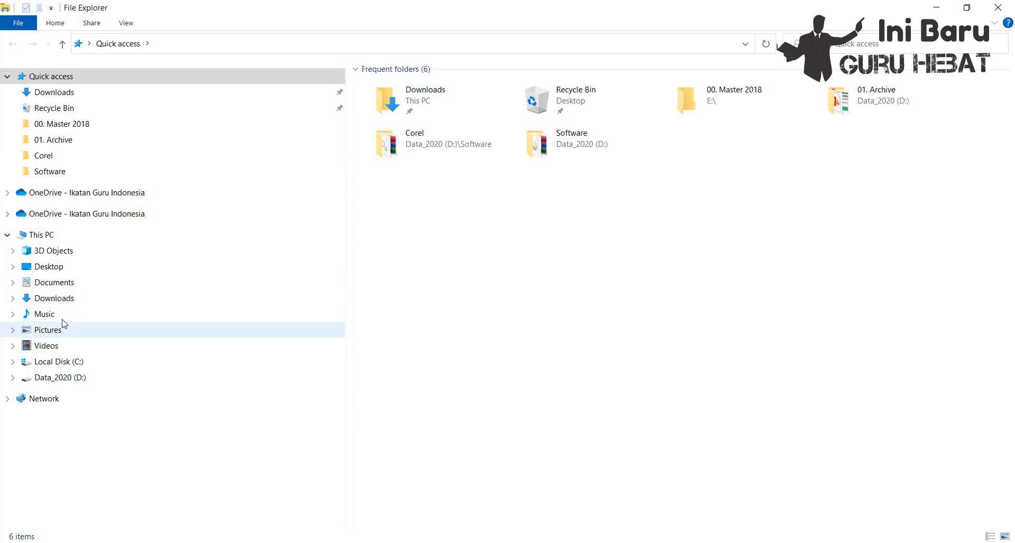
click(62, 268)
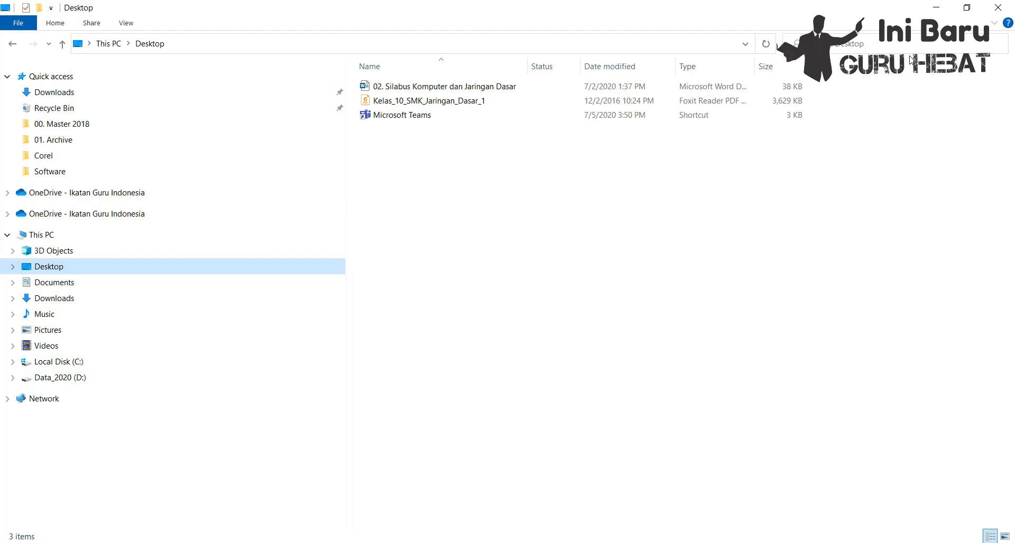
click(967, 8)
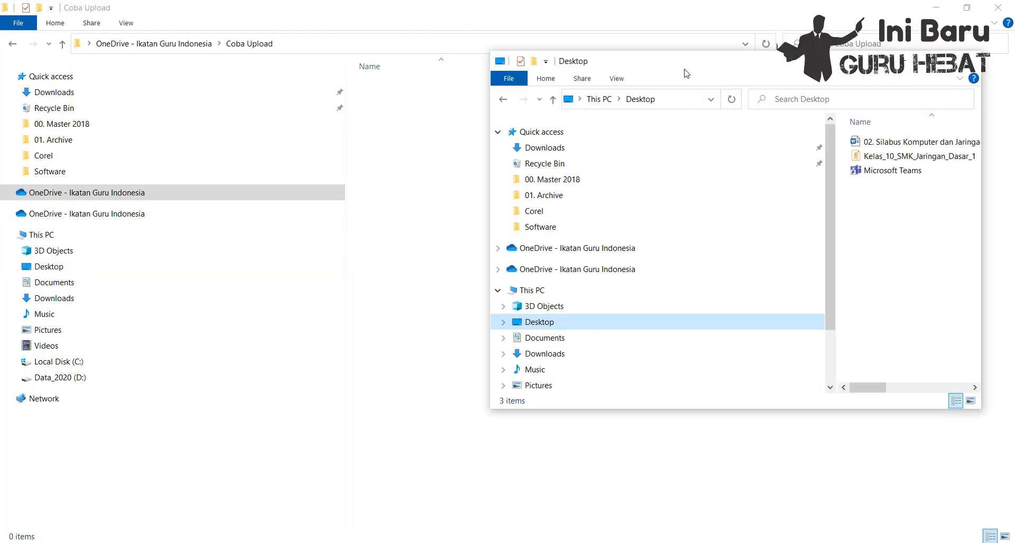
drag(684, 65, 168, 196)
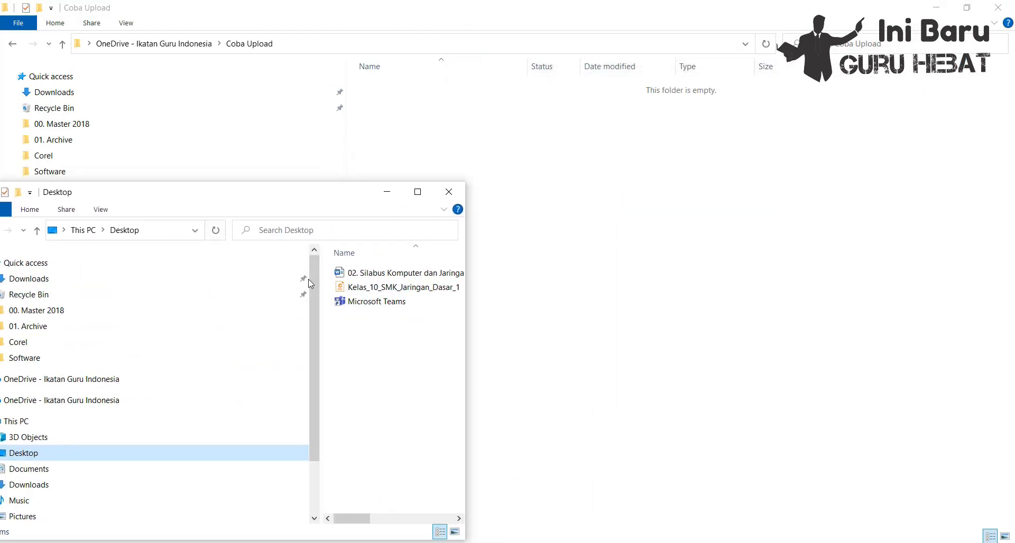
click(399, 273)
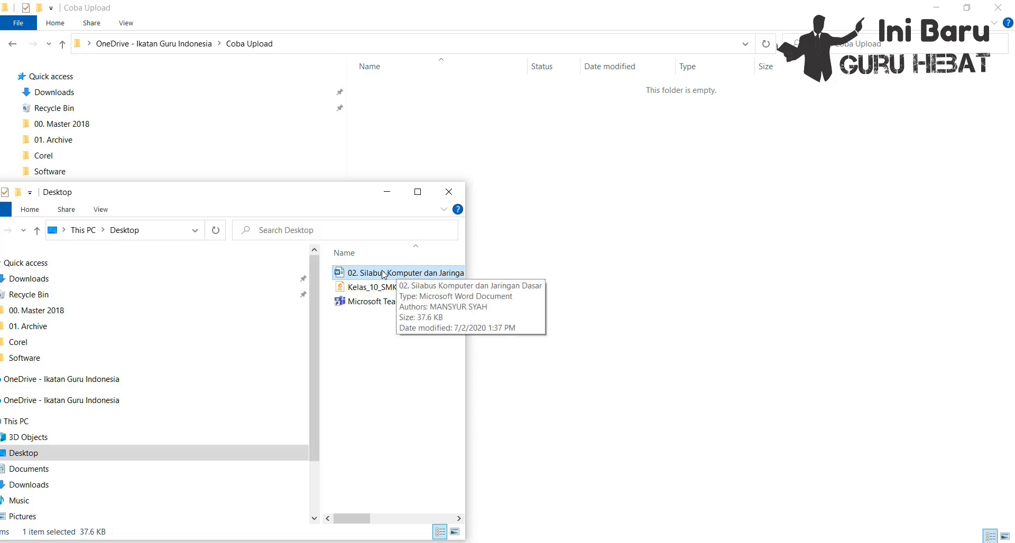
drag(399, 273, 628, 182)
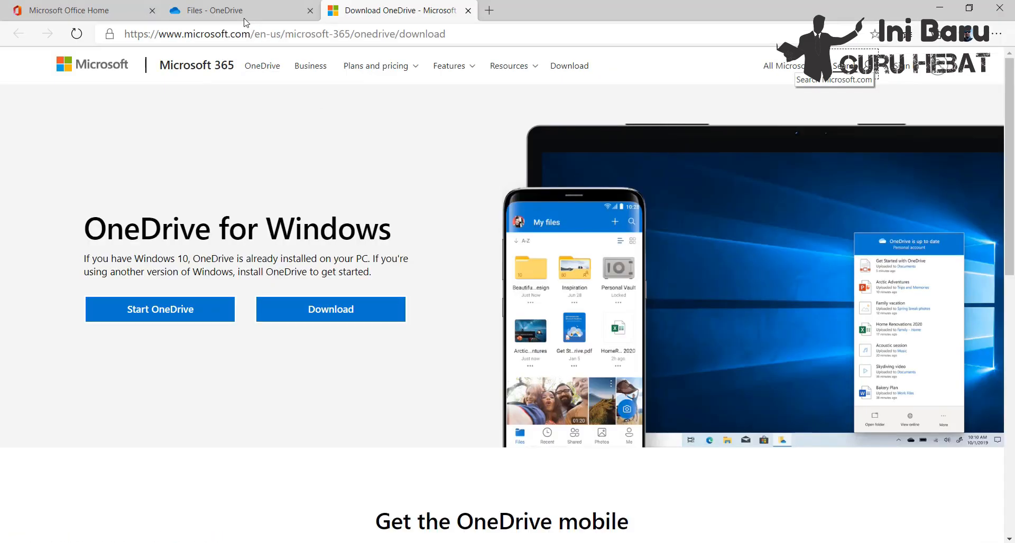
Step: Switch to the OneDrive website in the browser, refresh the file list, and check the contents of the Coba Upload folder
click(241, 13)
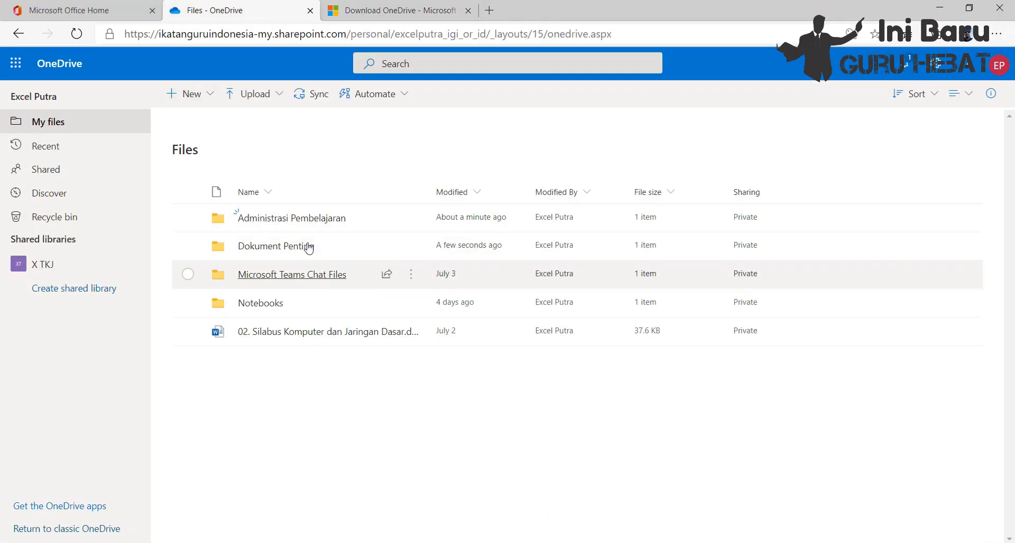
click(76, 34)
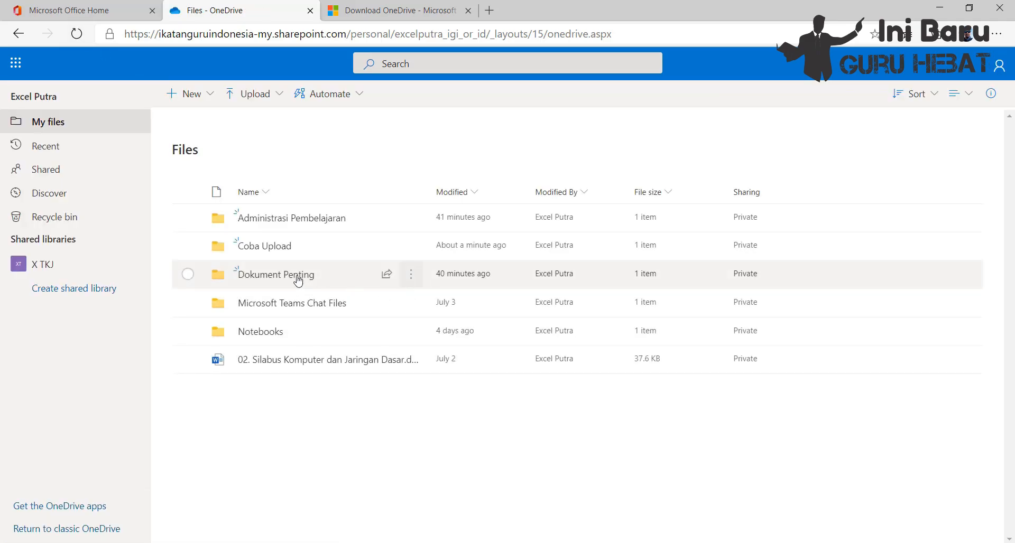
click(284, 248)
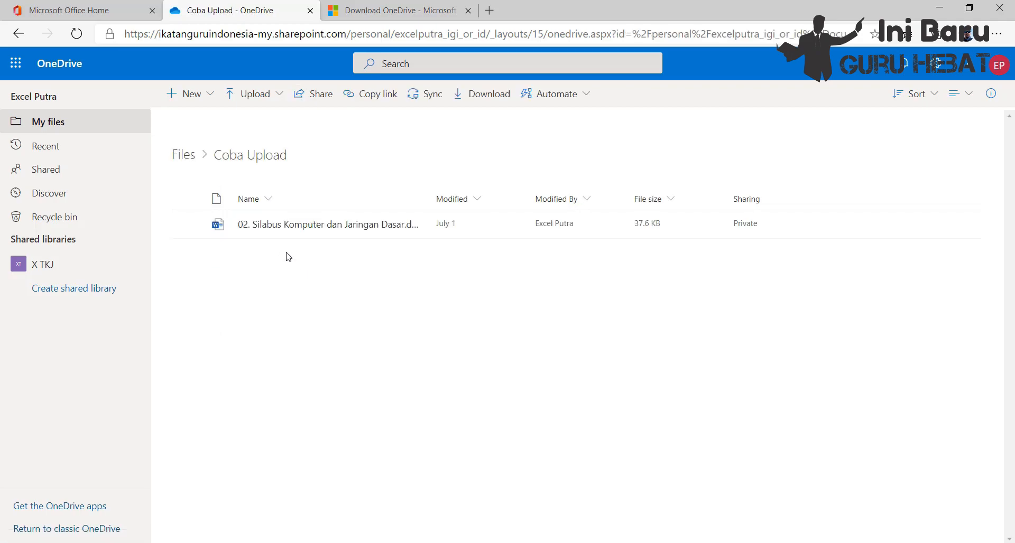
mouse_move(294, 232)
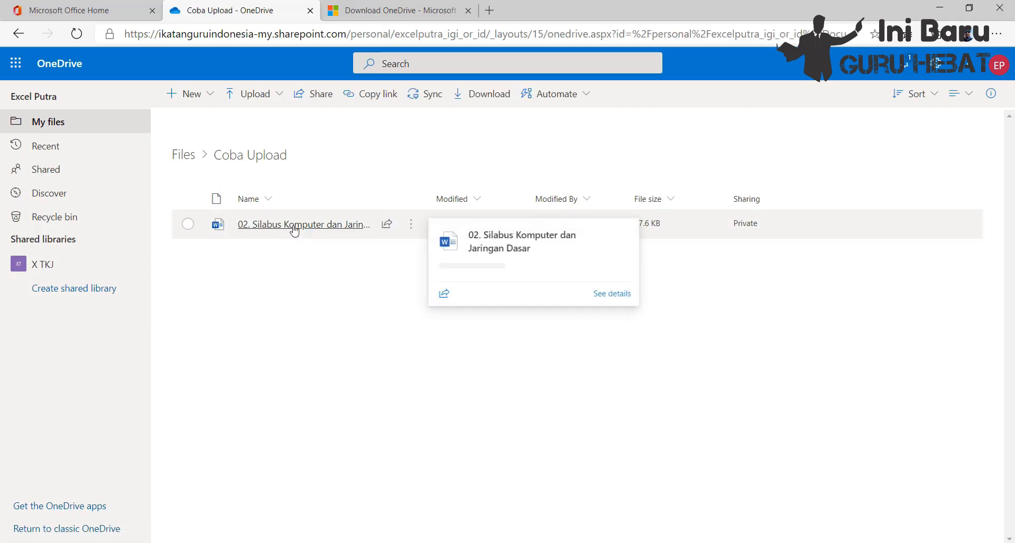